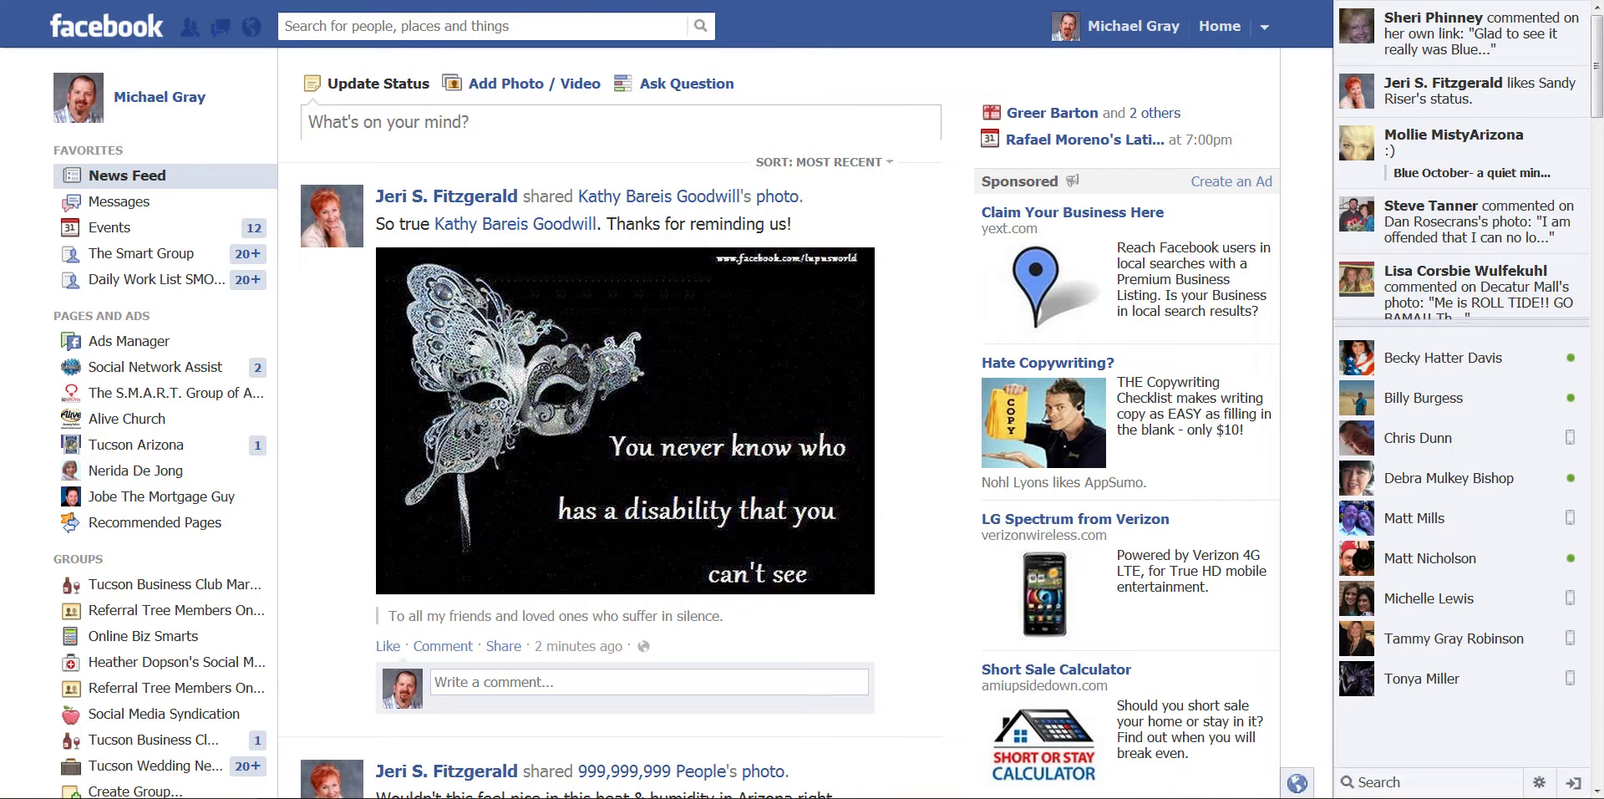
Refresh the Facebook News Feed twice.
{"action": "key", "text": "F5"}
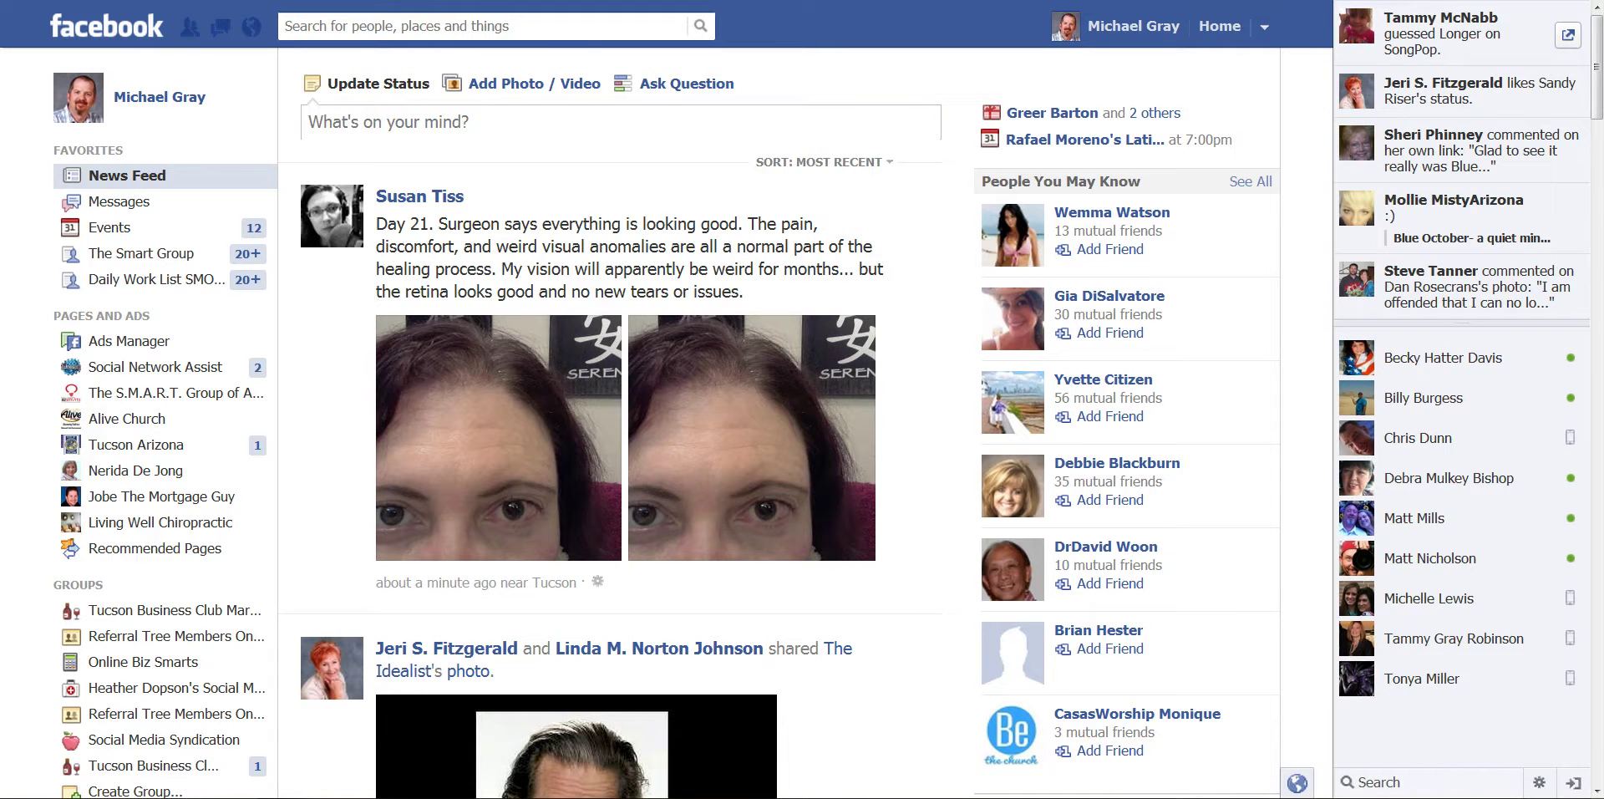
{"action": "key", "text": "F5"}
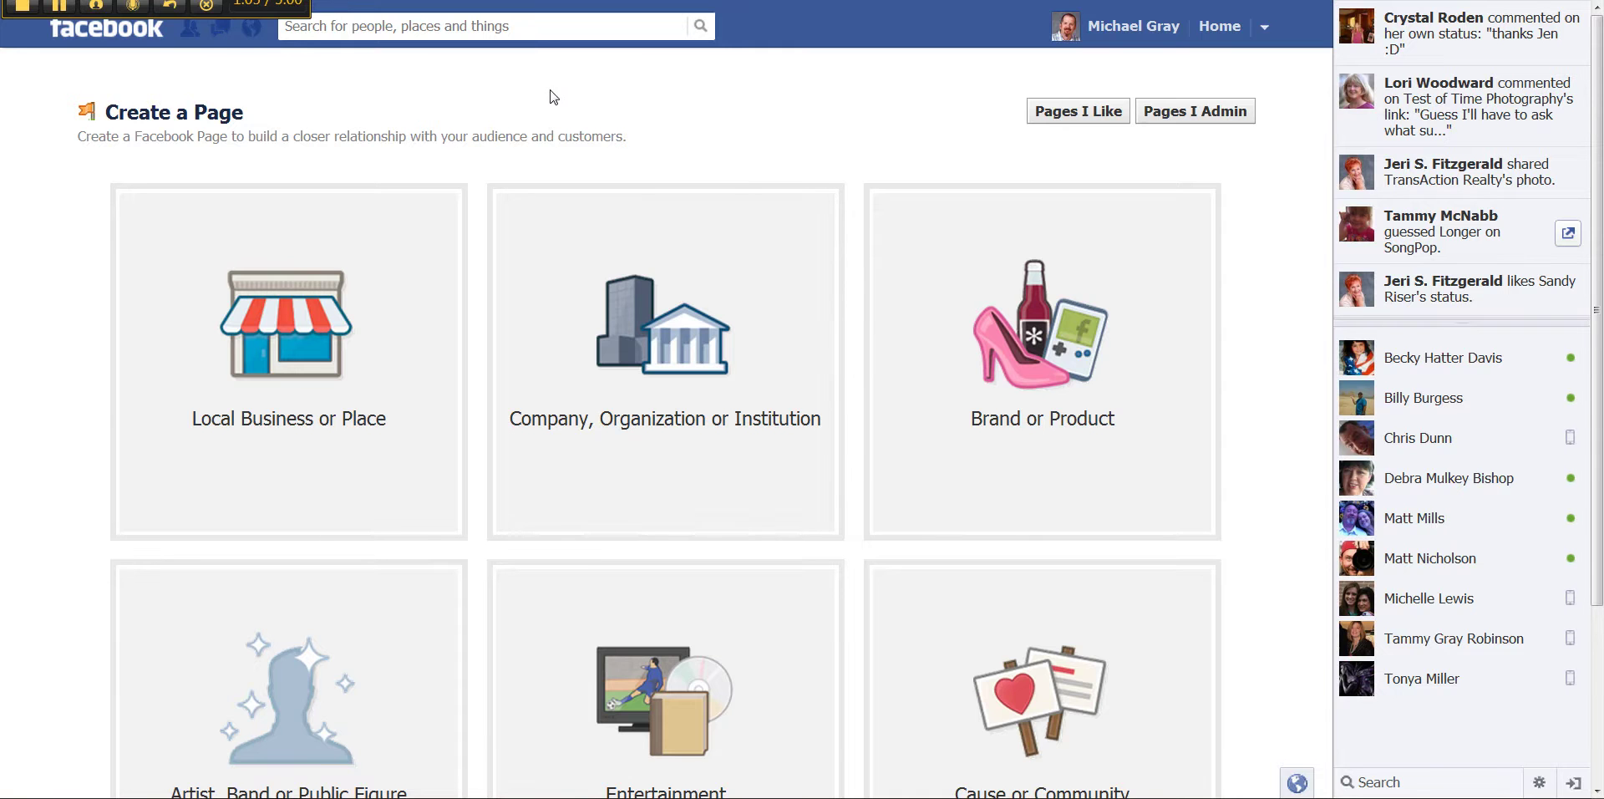
{"action": "scroll", "coordinate": [850, 363], "scroll_direction": "down", "scroll_amount": 1}
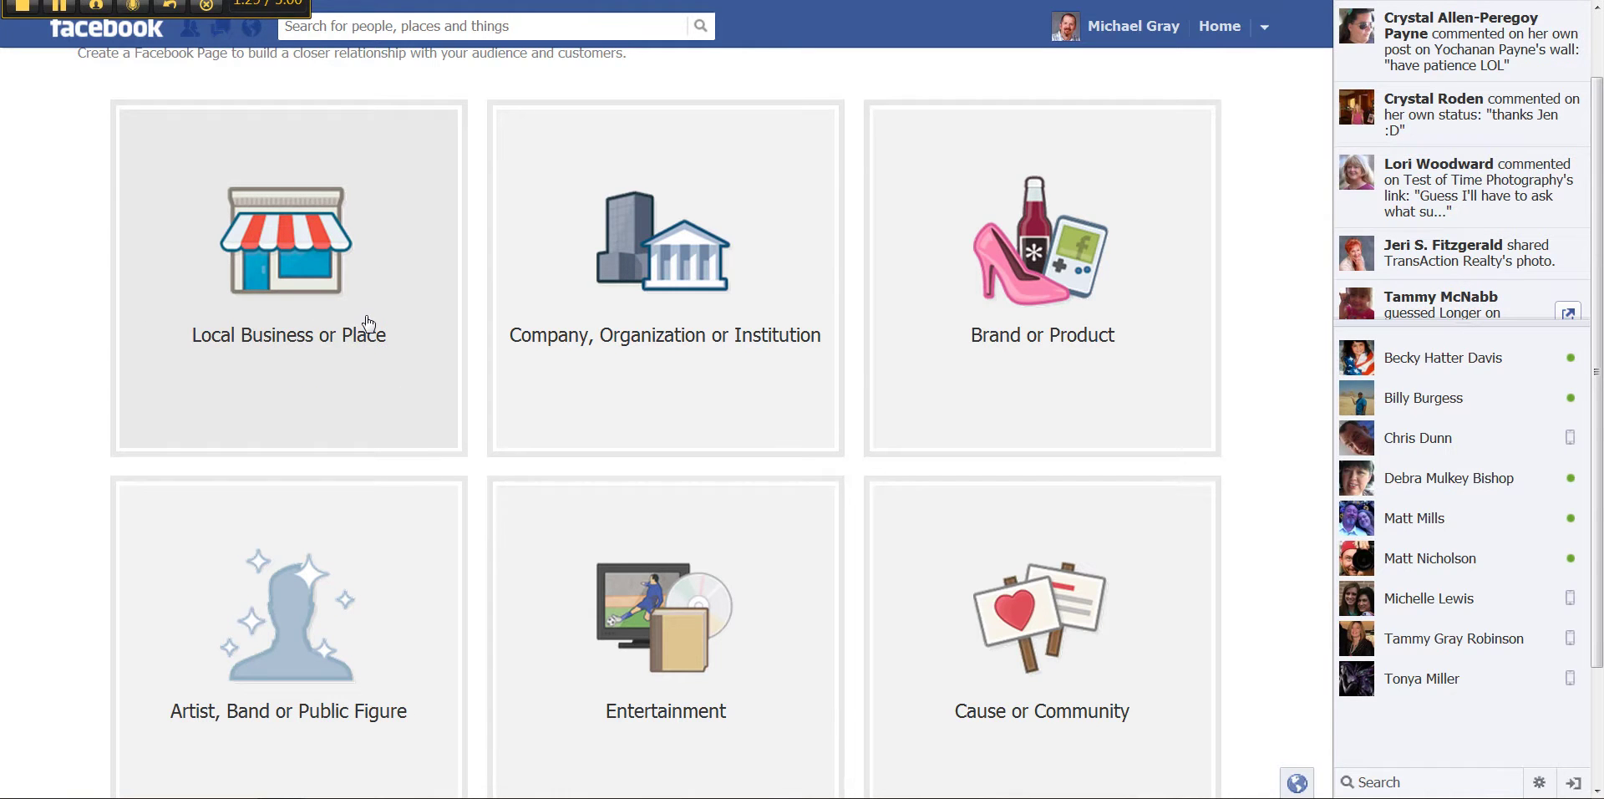
{"action": "scroll", "coordinate": [383, 301], "scroll_direction": "down", "scroll_amount": 1}
Start an Artist, Band or Public Figure page and enter the doctor's name as its name.
{"action": "left_click", "coordinate": [321, 550]}
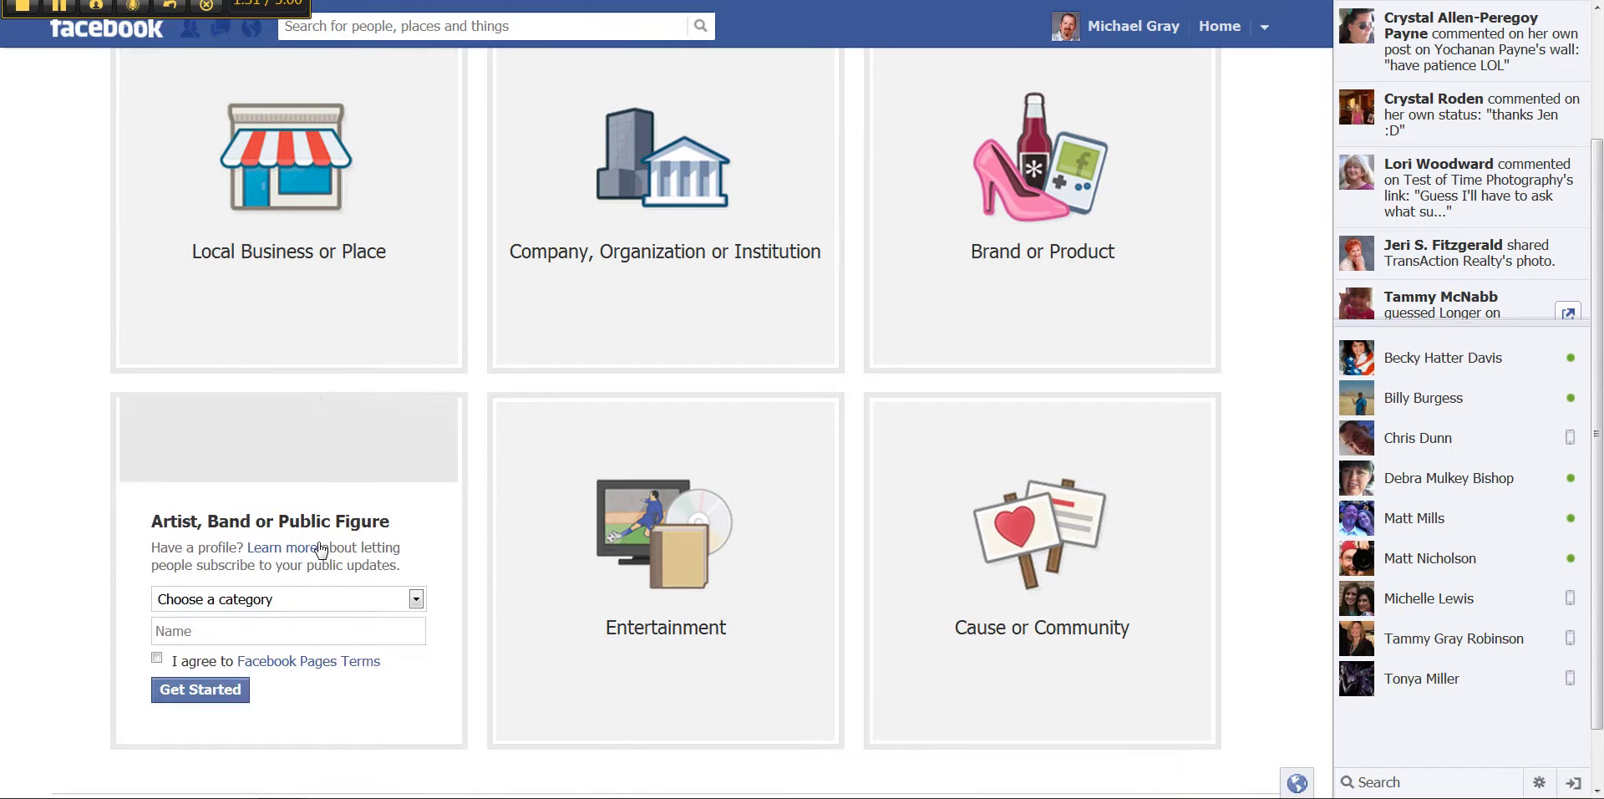
{"action": "left_click", "coordinate": [319, 545]}
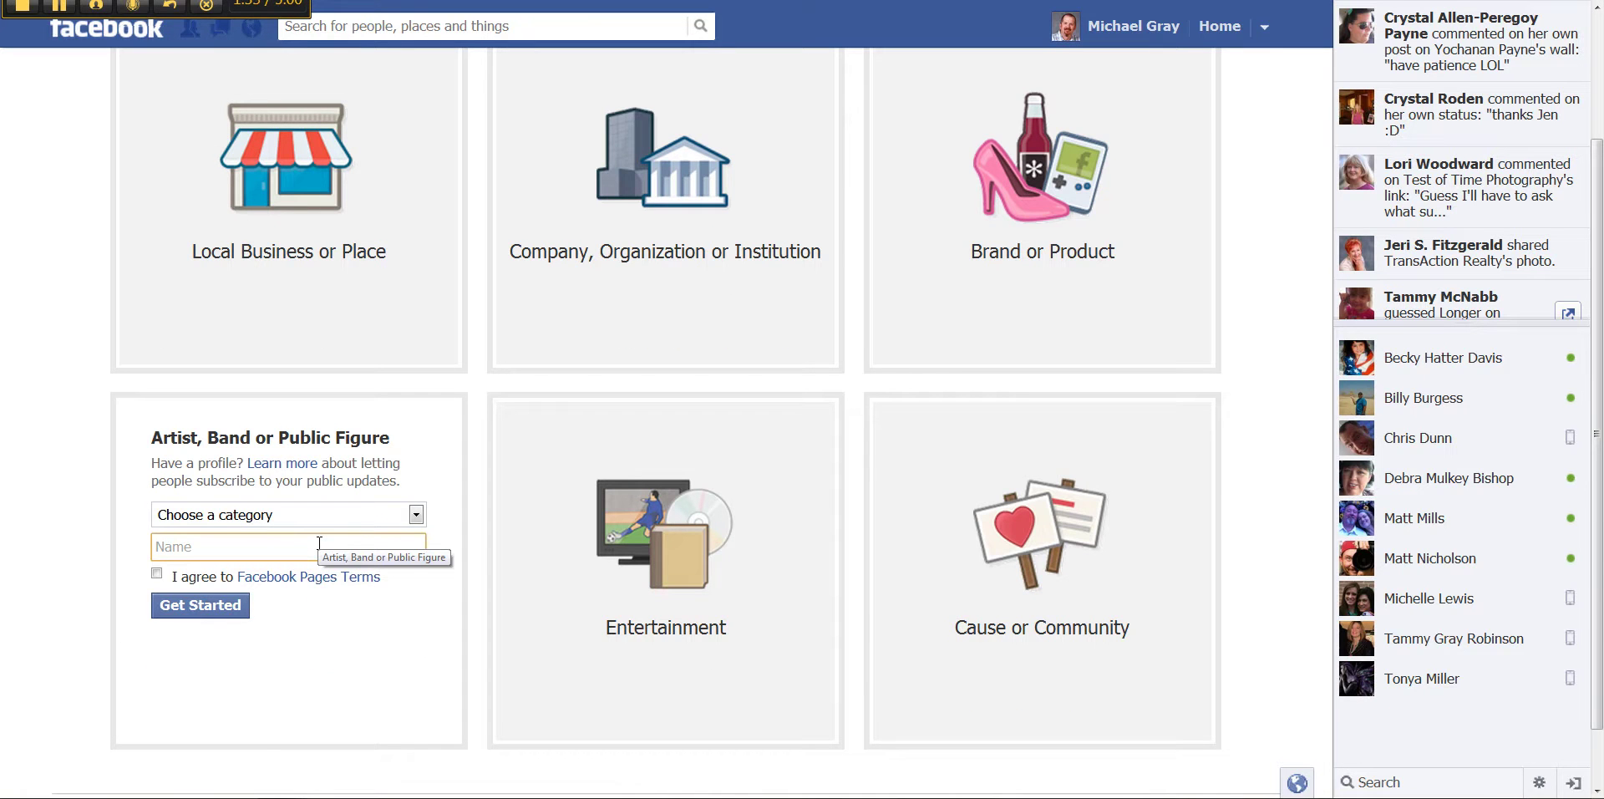
{"action": "type", "text": "Dr. Carrol"}
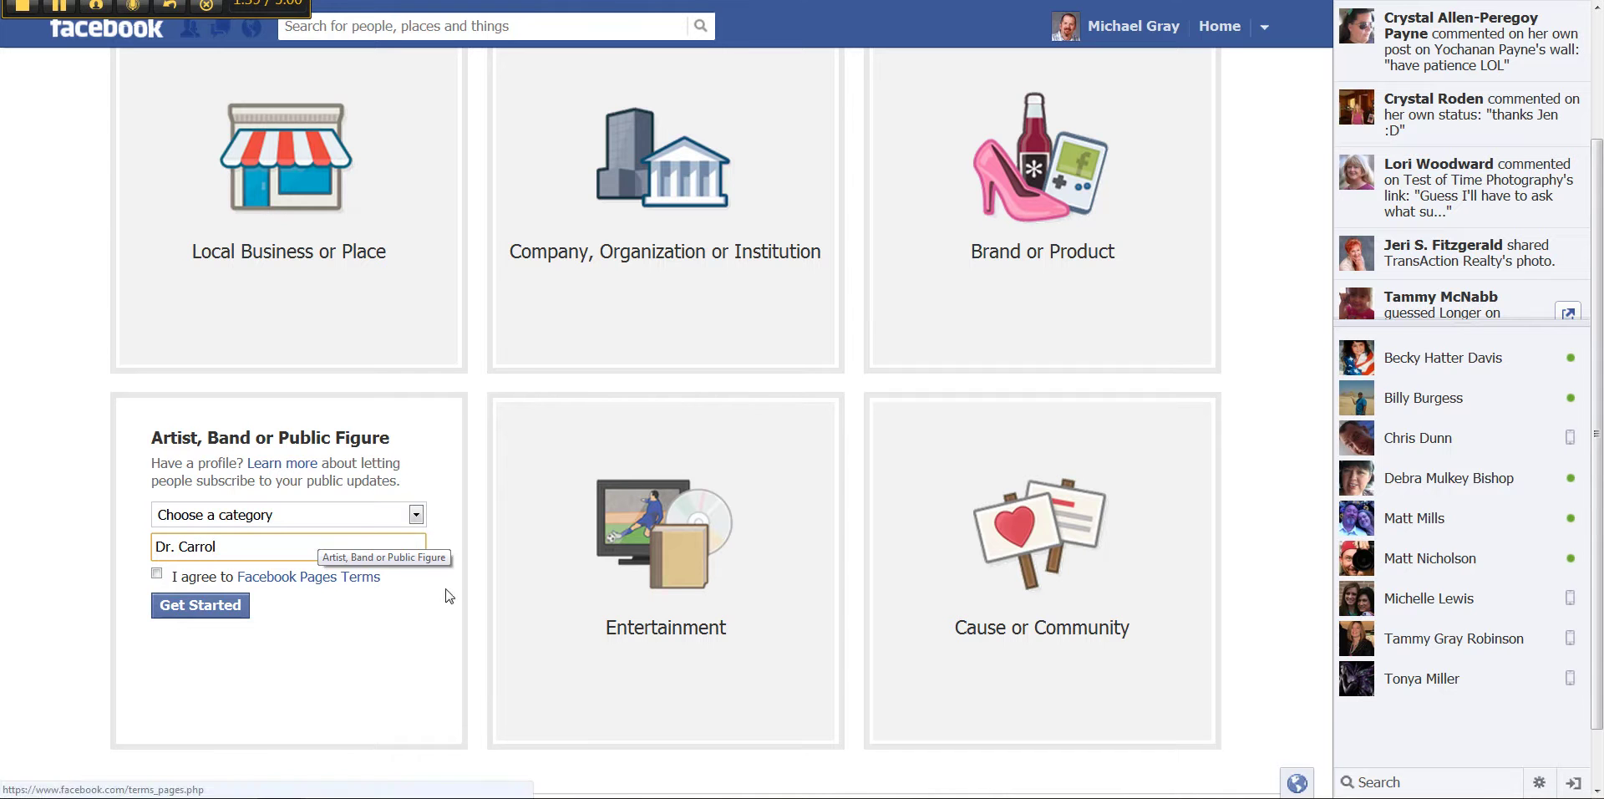
{"action": "type", "text": " Mc"}
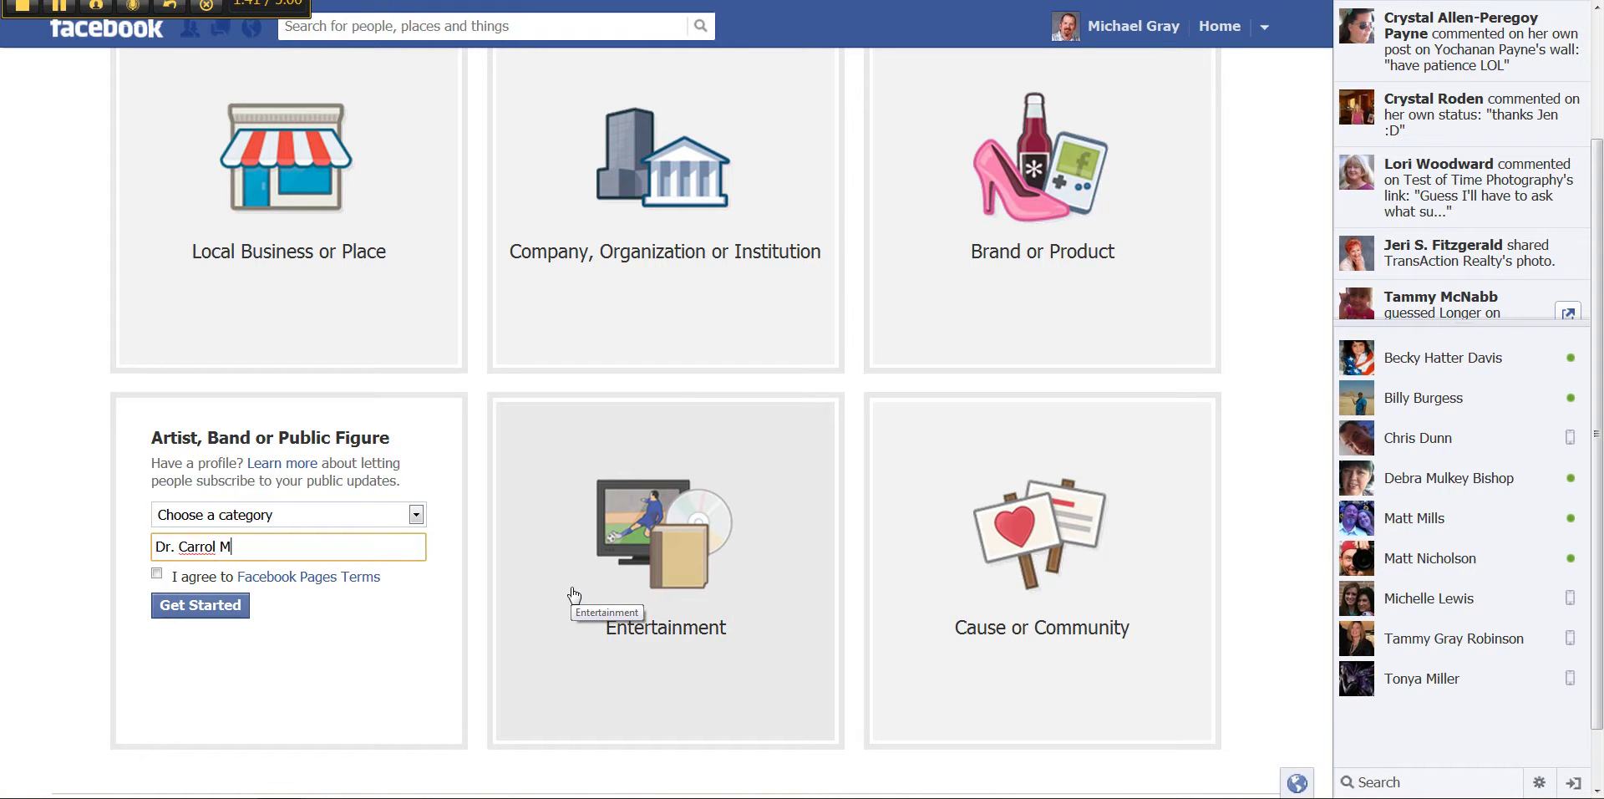
{"action": "type", "text": "Laughlin"}
{"action": "left_click", "coordinate": [63, 10]}
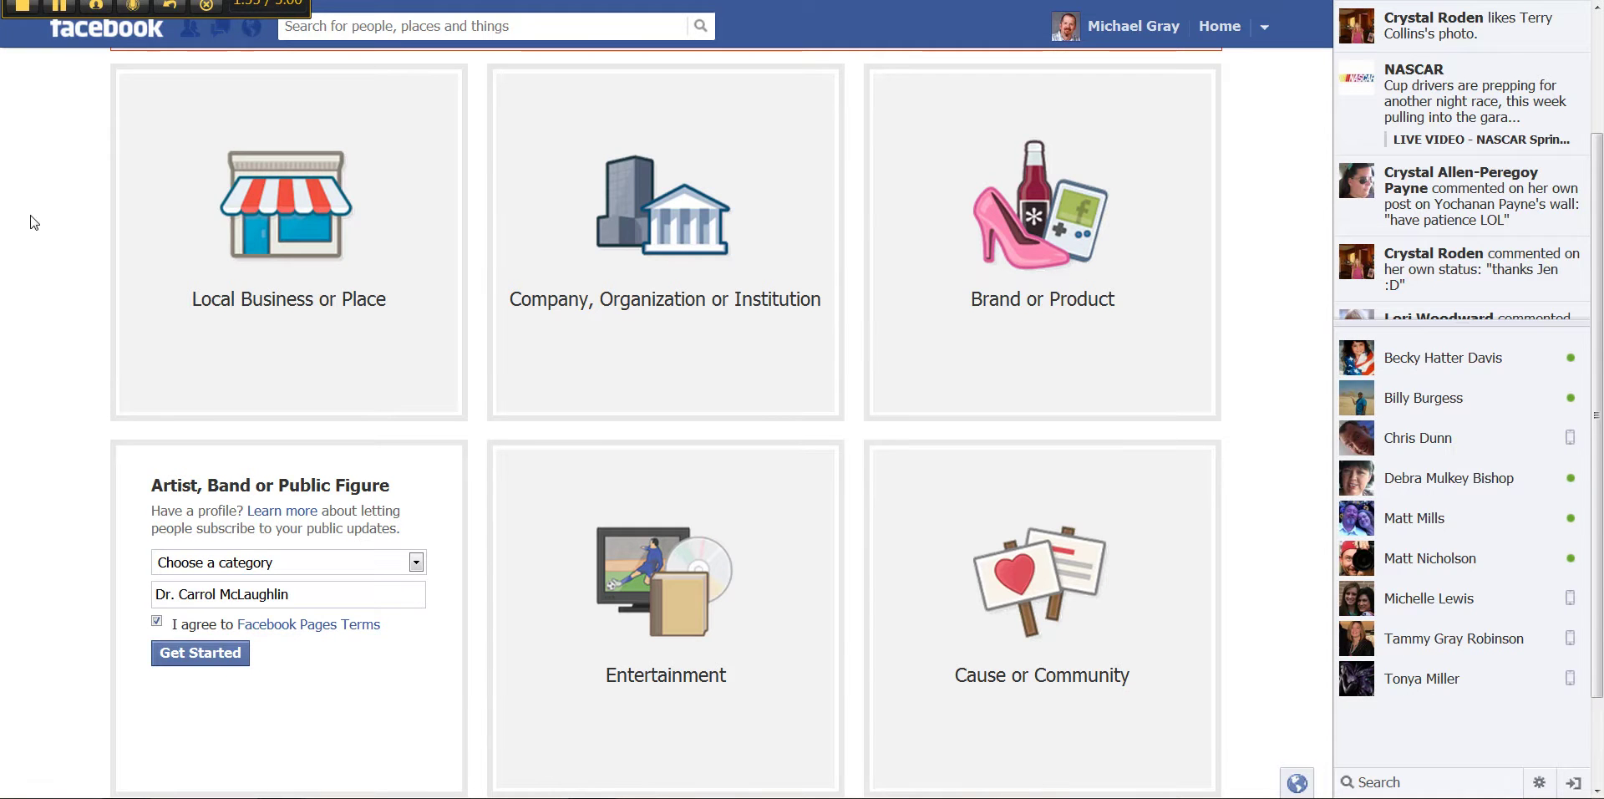
Choose Public Figure as the page category and submit the new page.
{"action": "scroll", "coordinate": [35, 247], "scroll_direction": "down", "scroll_amount": 2}
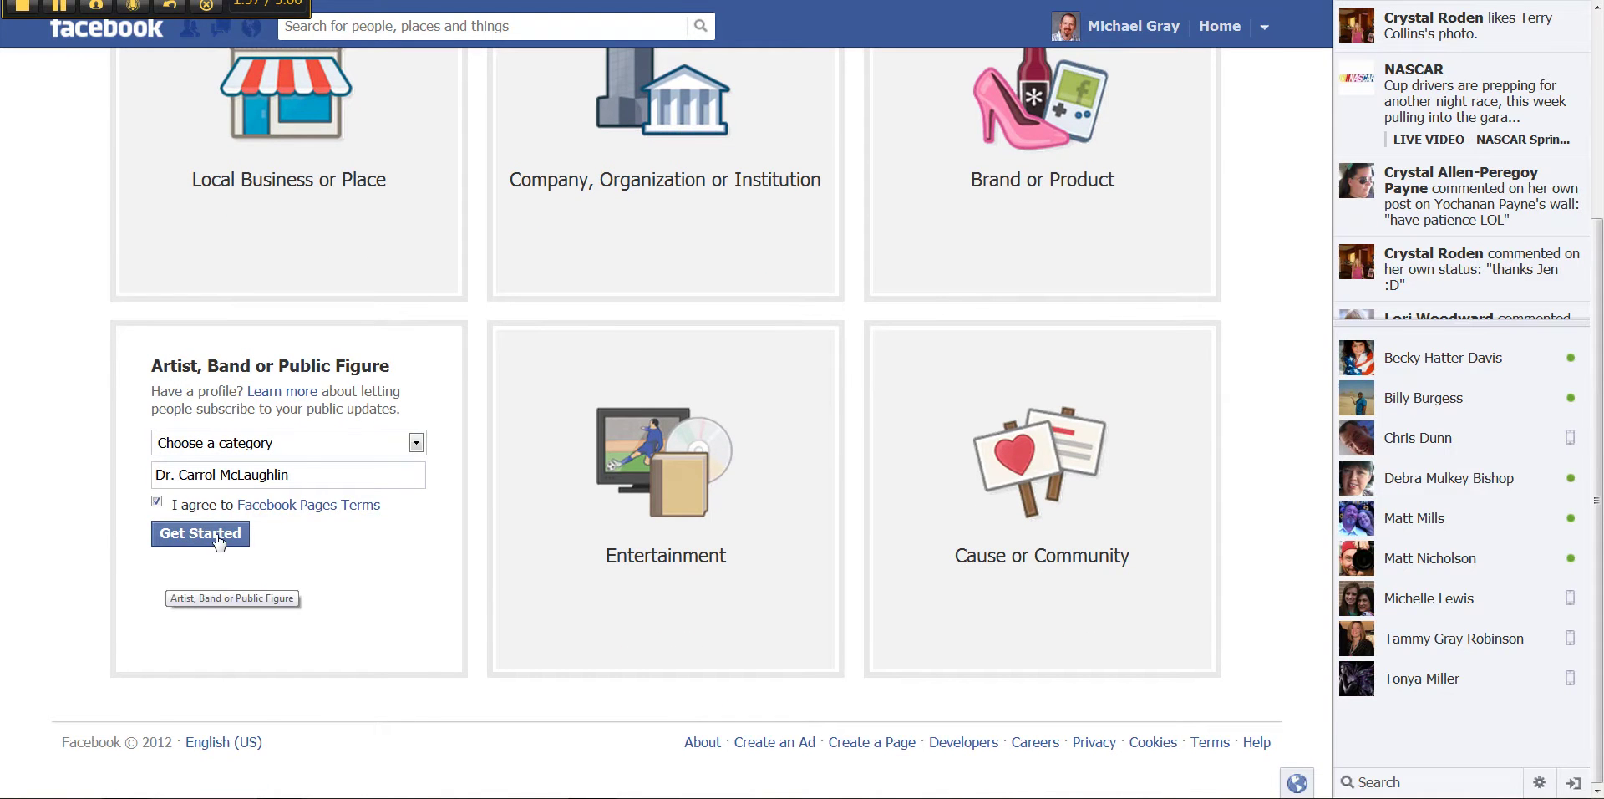
{"action": "left_click", "coordinate": [299, 443]}
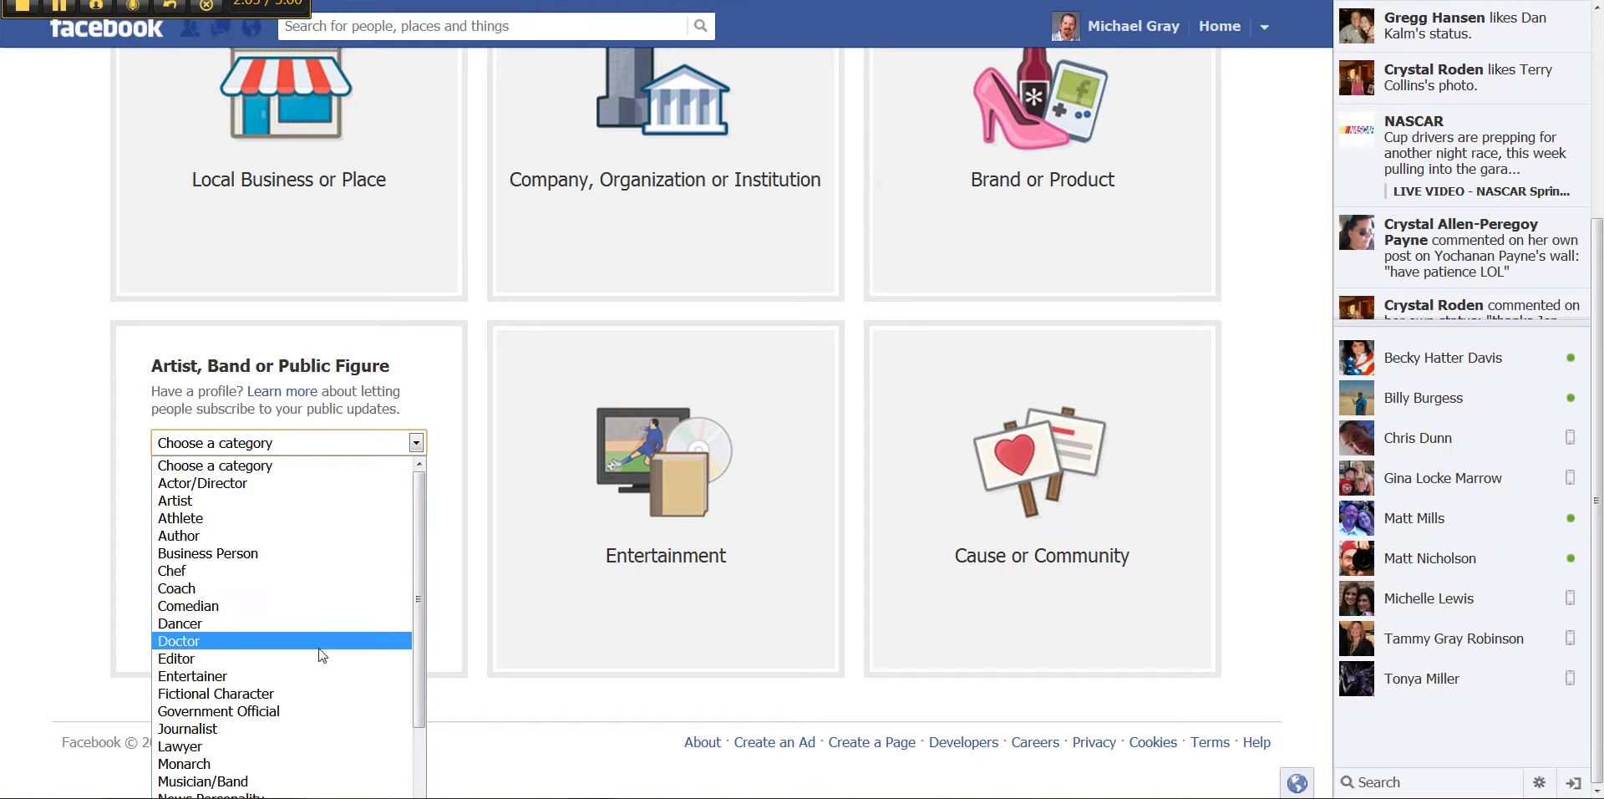
{"action": "scroll", "coordinate": [325, 708], "scroll_direction": "down", "scroll_amount": 1}
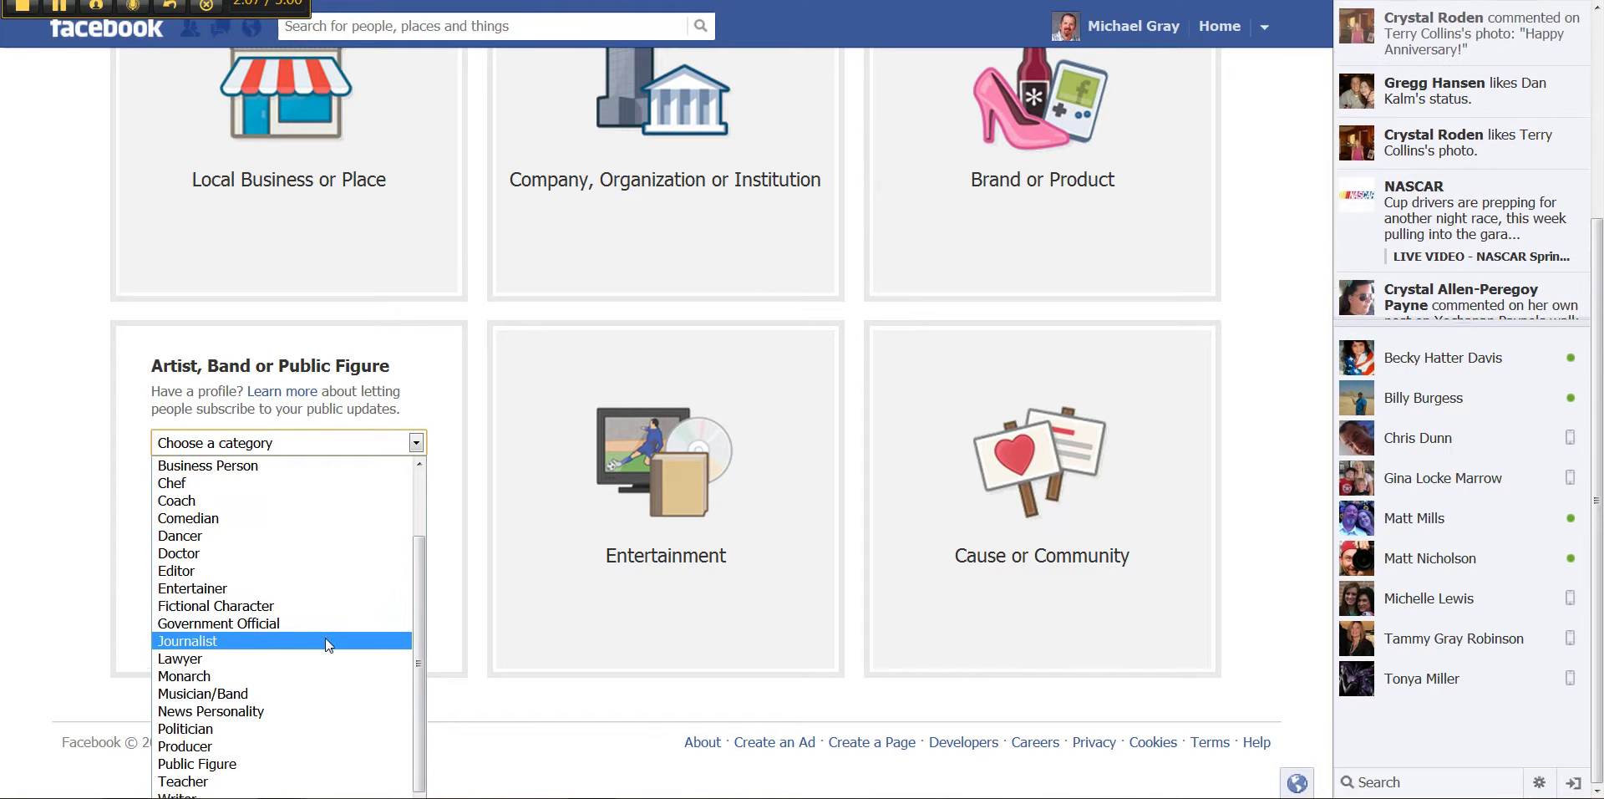
{"action": "left_click", "coordinate": [304, 764]}
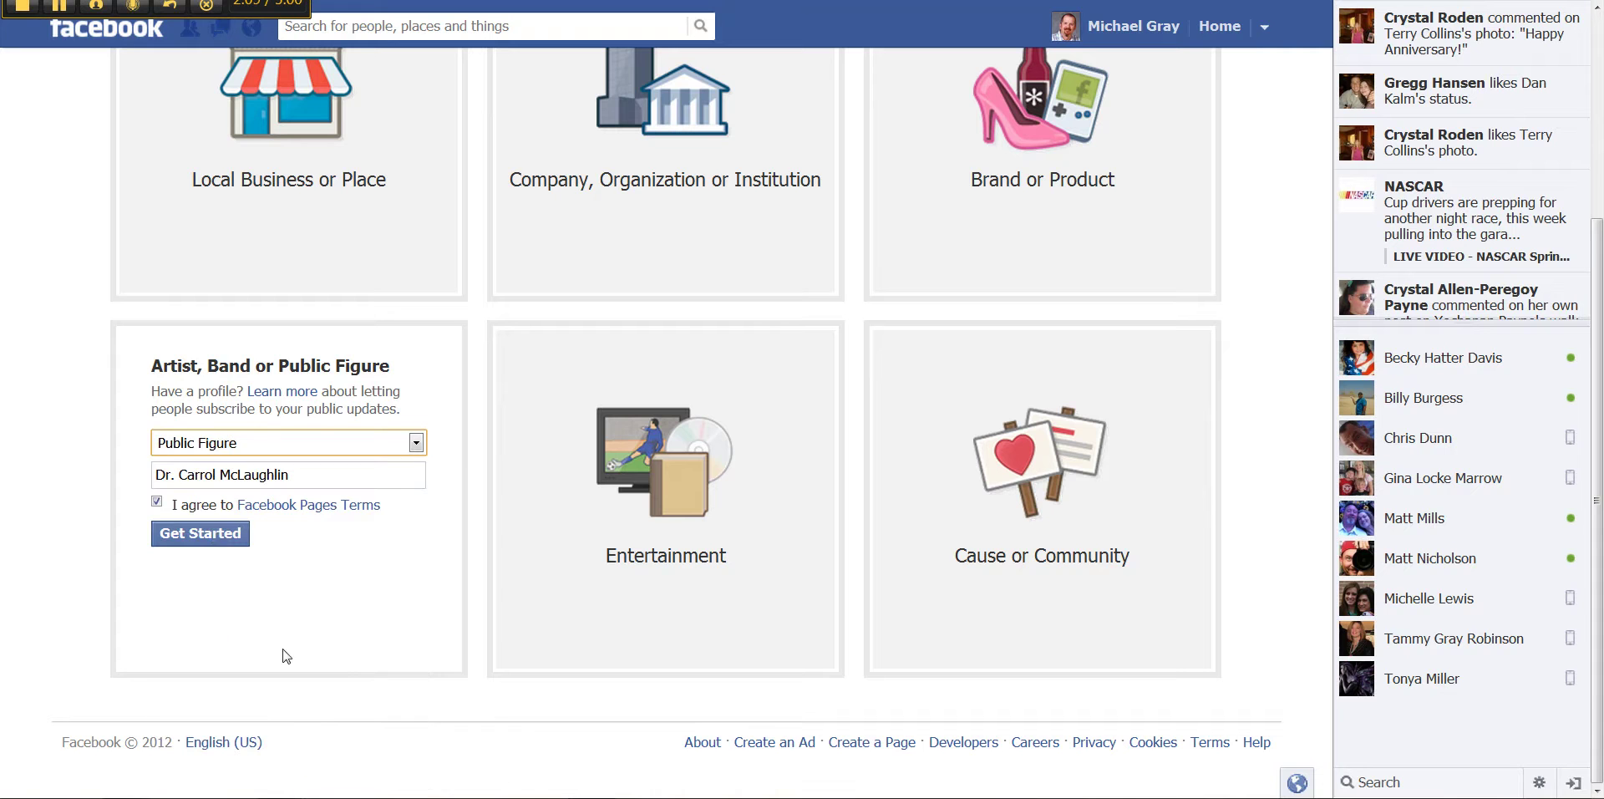
{"action": "left_click", "coordinate": [216, 539]}
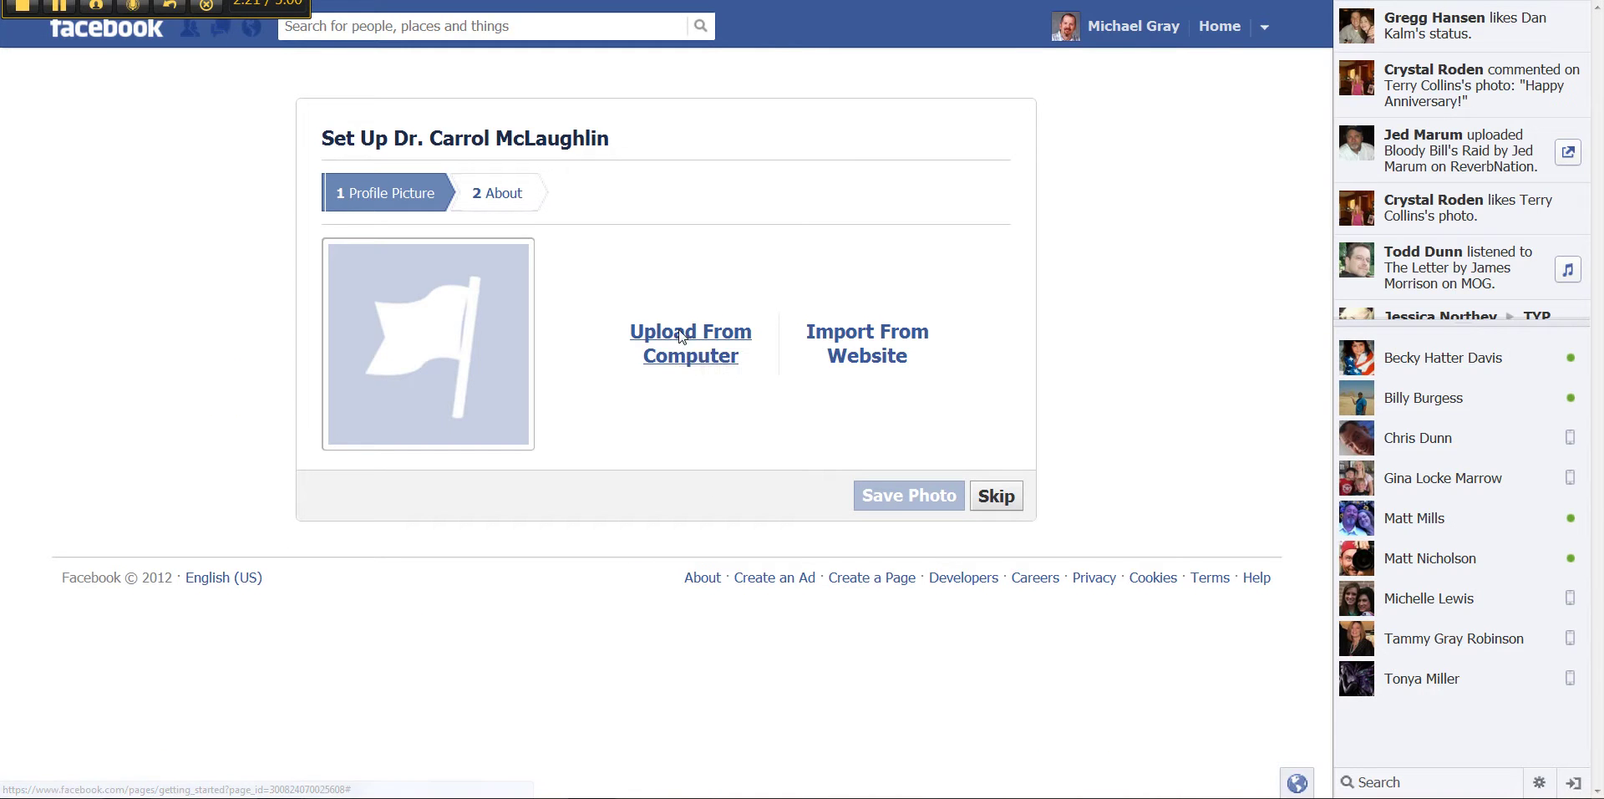
Upload the speaker headshot from Dropbox's SocialNetworkAssist folder as the profile picture.
{"action": "left_click", "coordinate": [681, 335]}
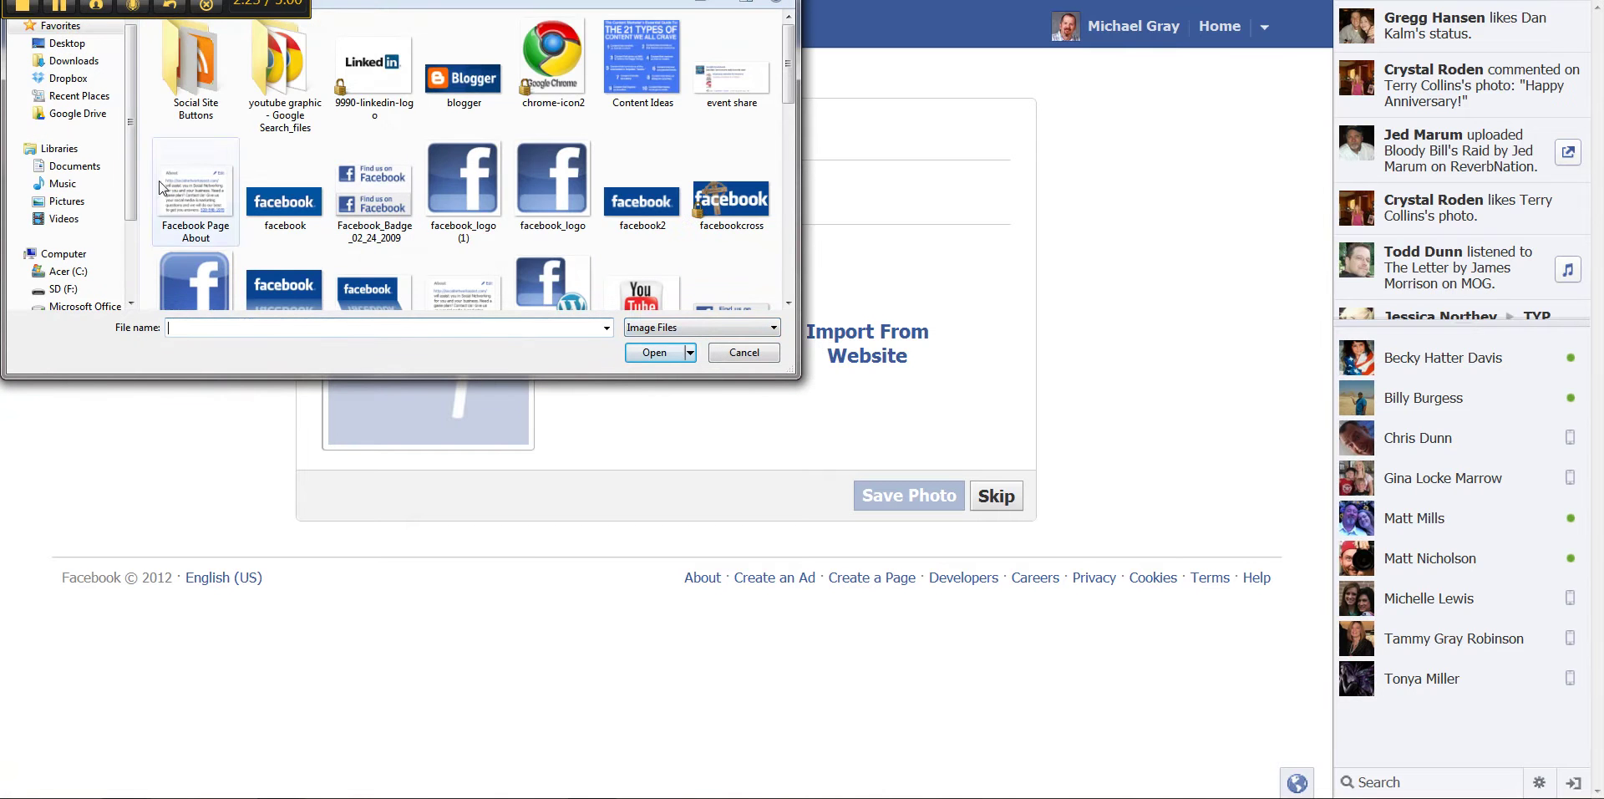
{"action": "left_click", "coordinate": [67, 78]}
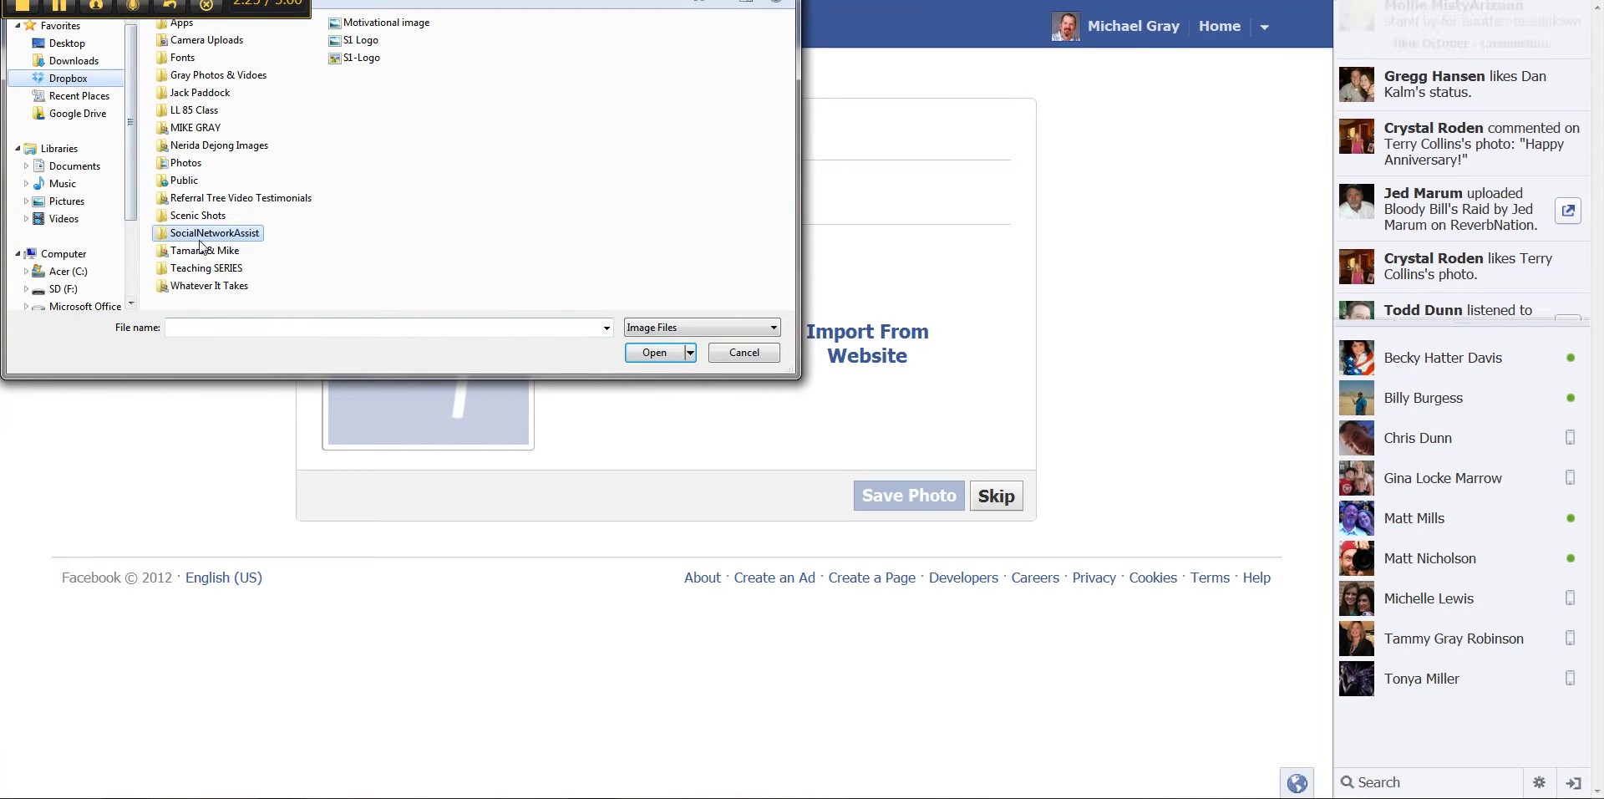
{"action": "double_click", "coordinate": [200, 236]}
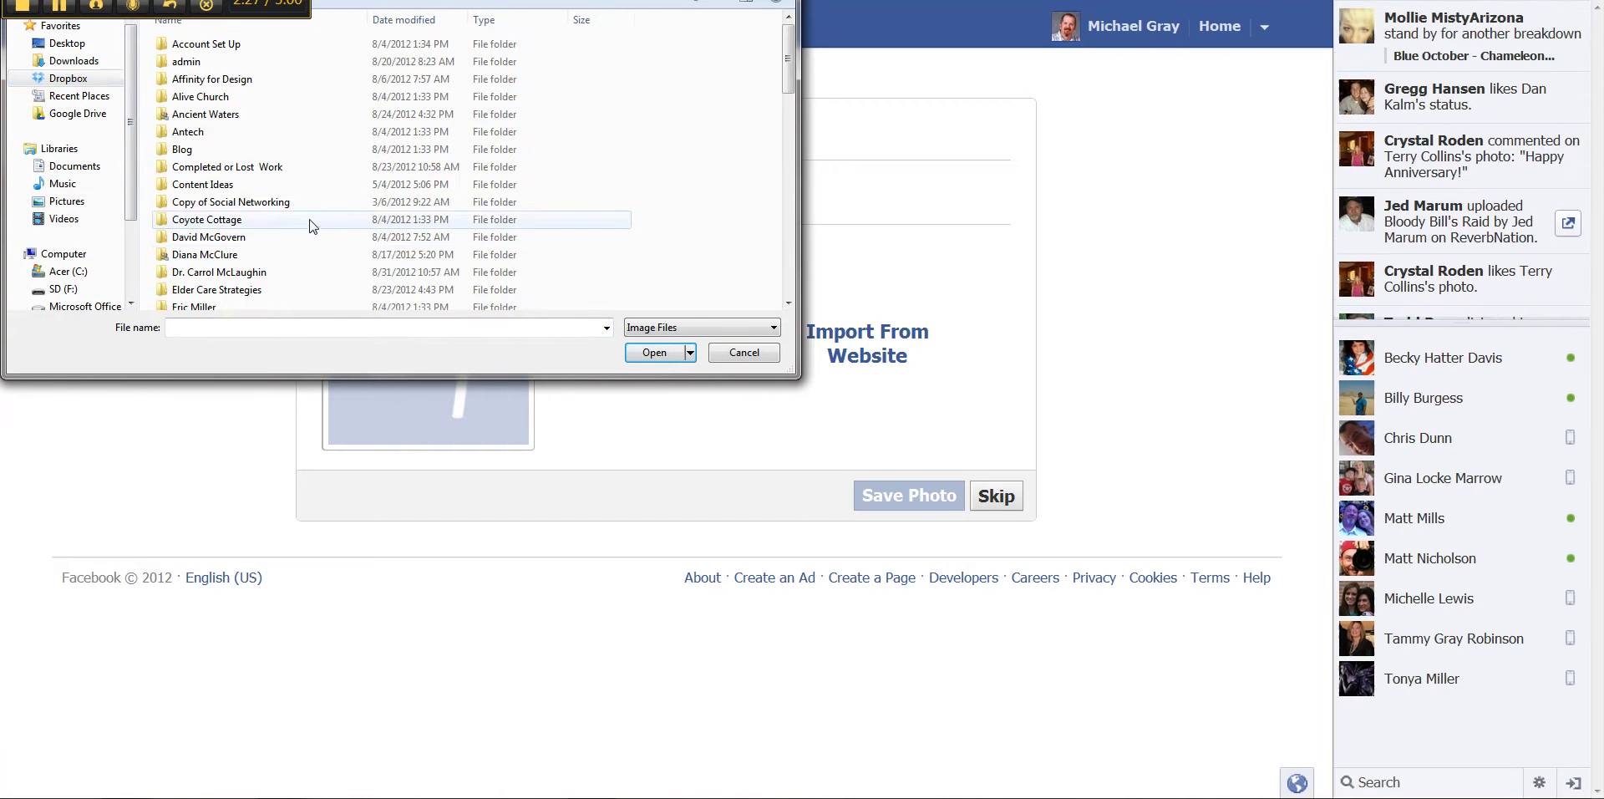
{"action": "double_click", "coordinate": [296, 271]}
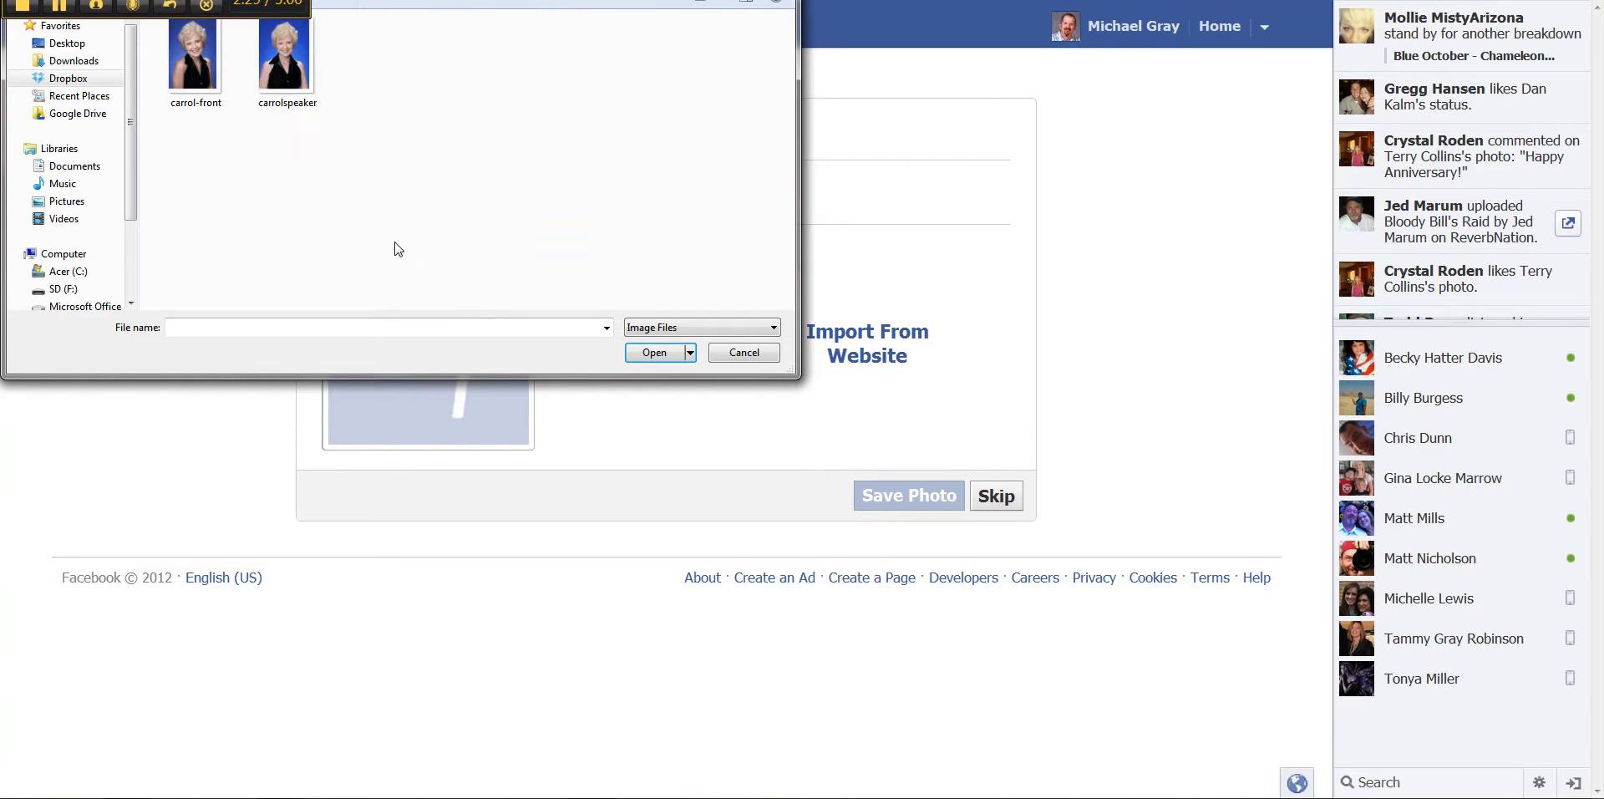
{"action": "left_click", "coordinate": [280, 56]}
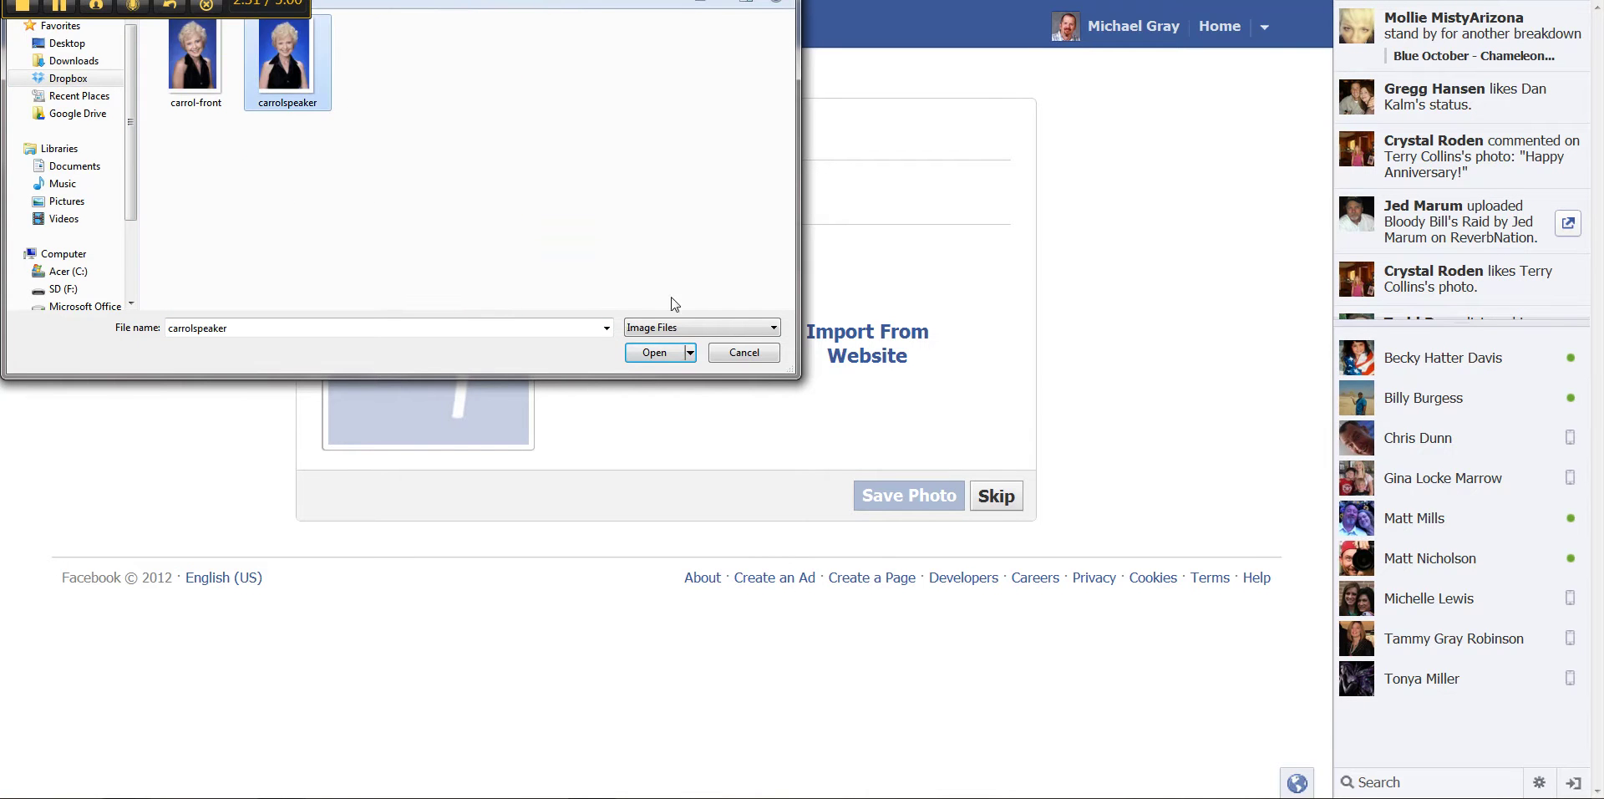
{"action": "left_click", "coordinate": [656, 351]}
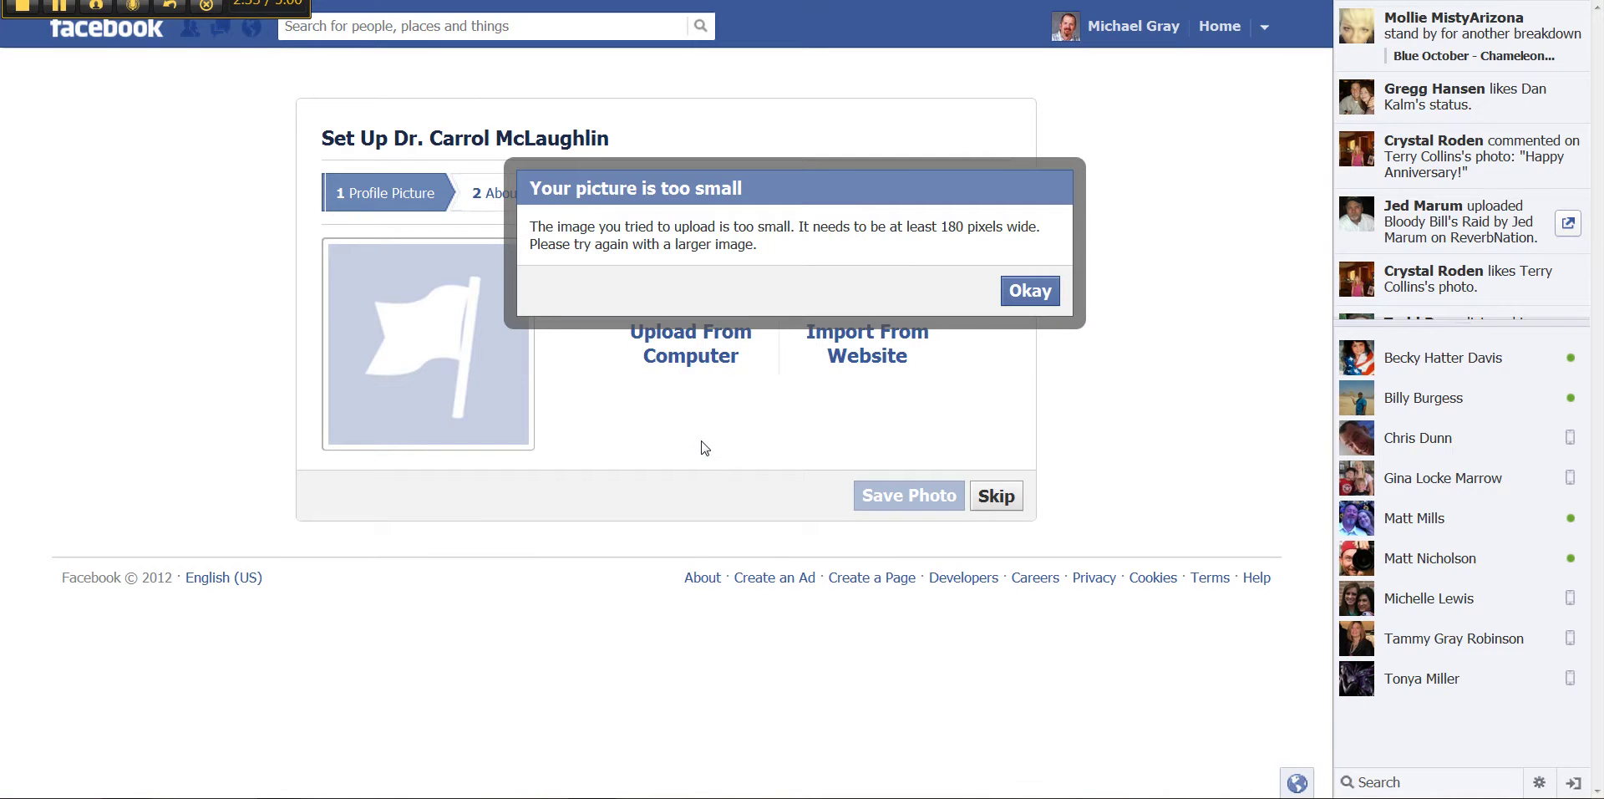
Dismiss the too-small warning, upload the DrCarrol headshot instead, and continue to About.
{"action": "left_click", "coordinate": [1013, 293]}
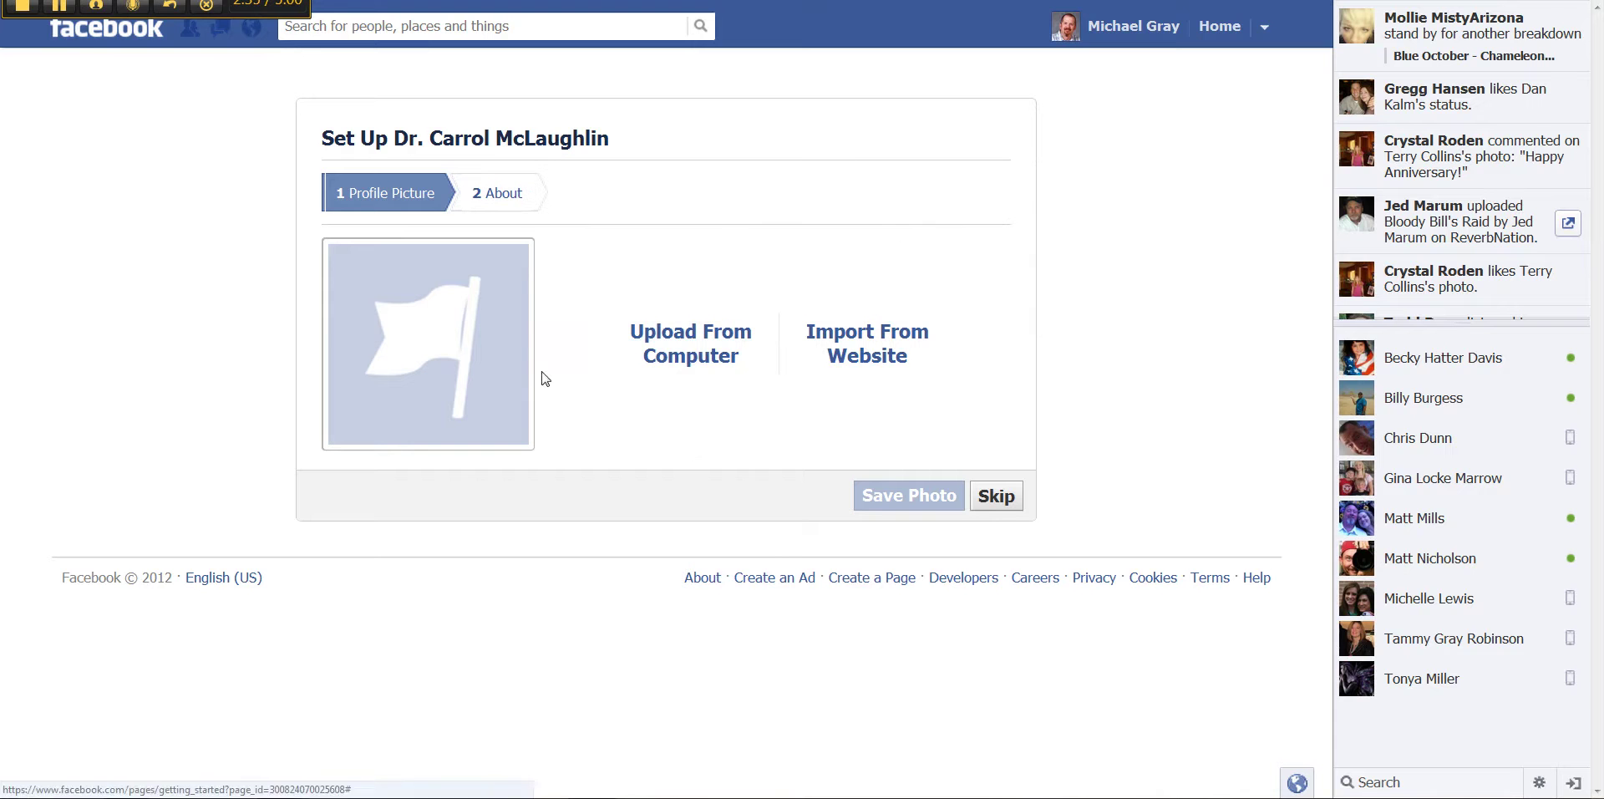
{"action": "left_click", "coordinate": [688, 343]}
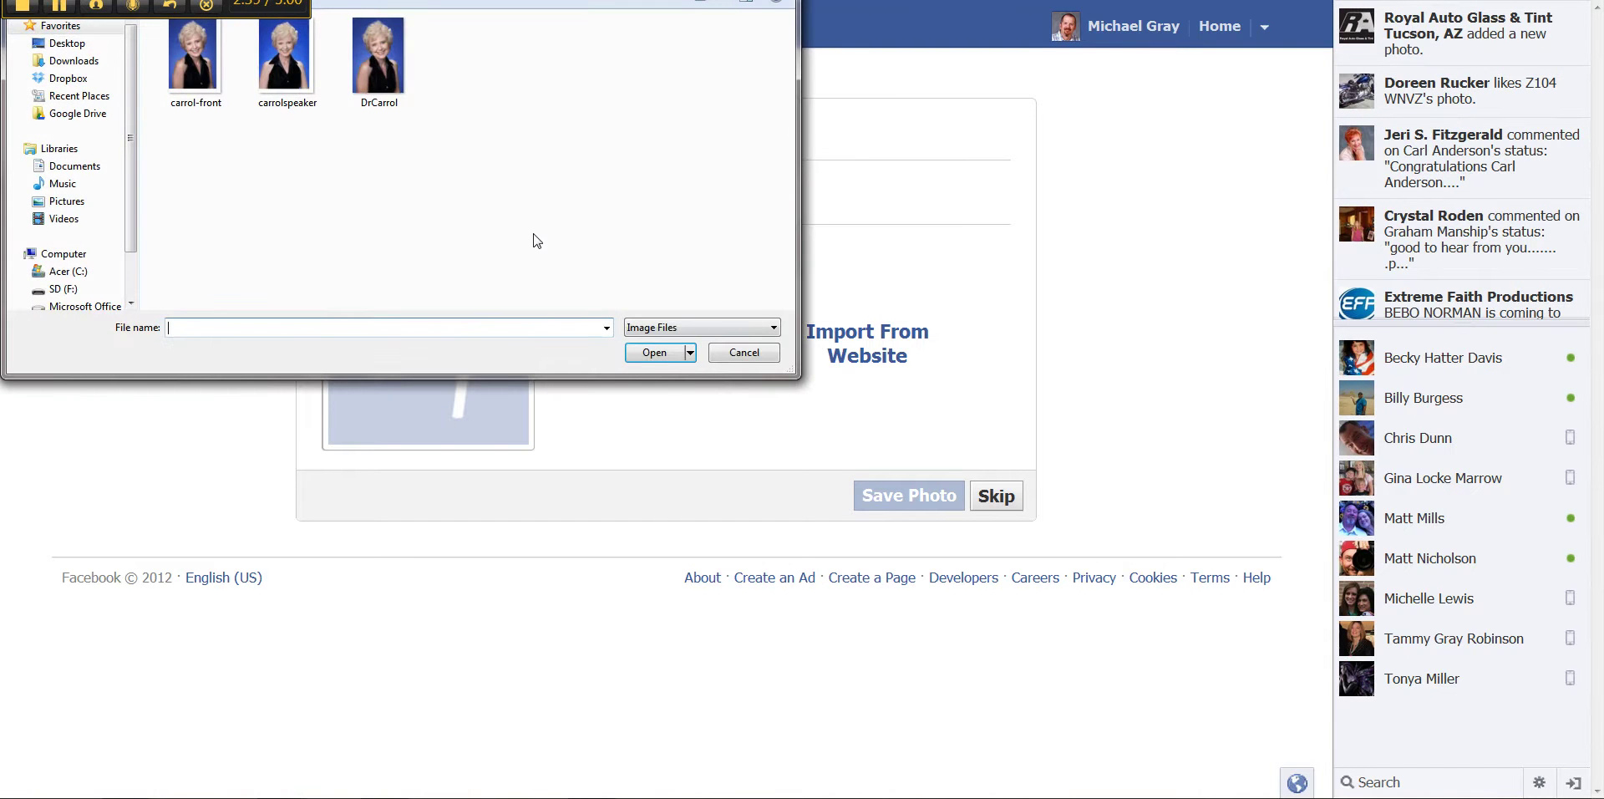
{"action": "left_click", "coordinate": [390, 75]}
{"action": "left_click", "coordinate": [654, 351]}
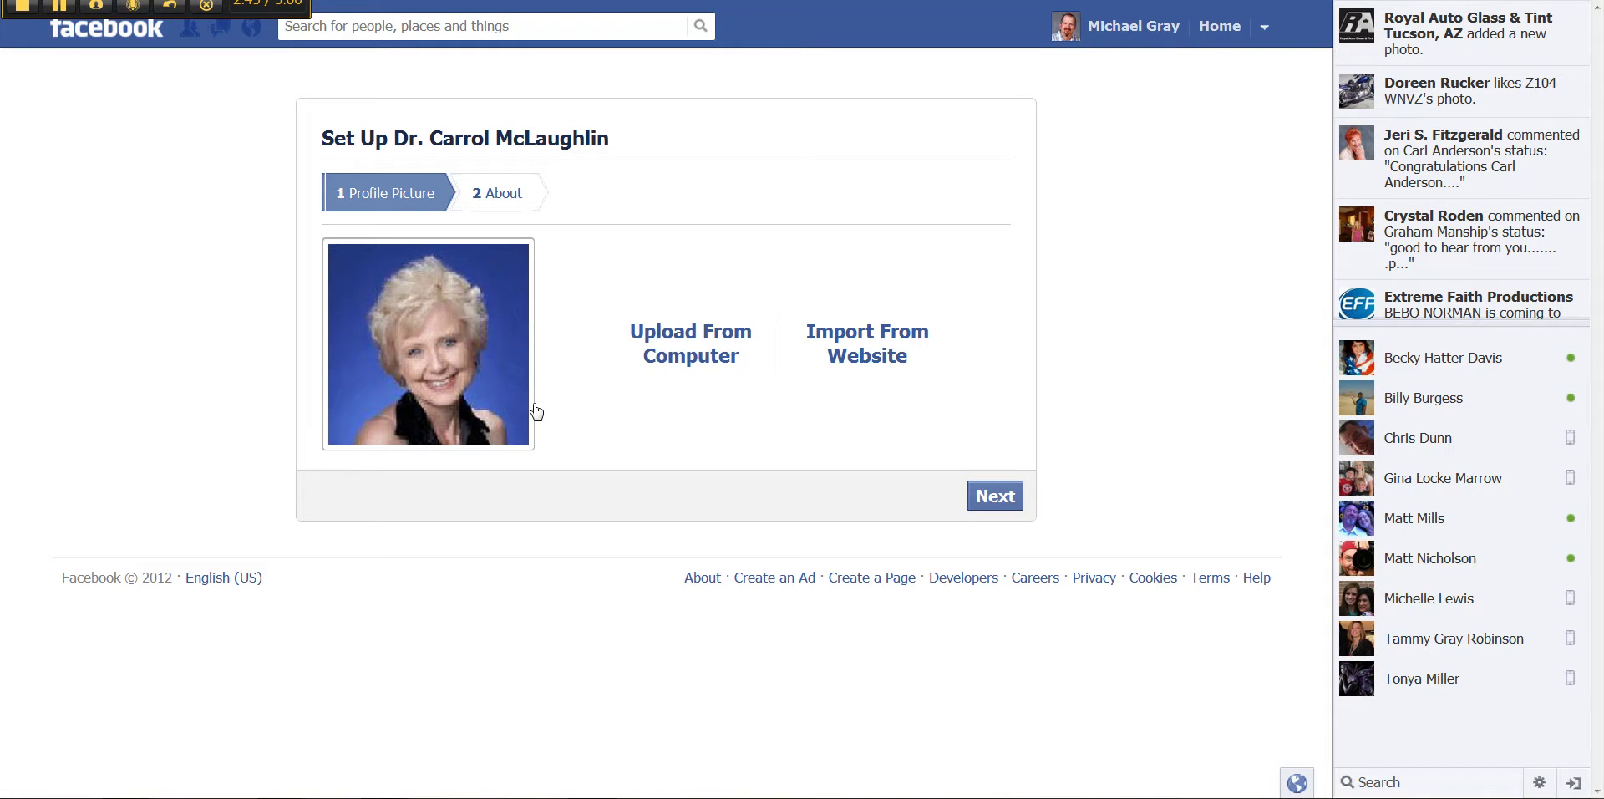
{"action": "left_click", "coordinate": [1003, 502]}
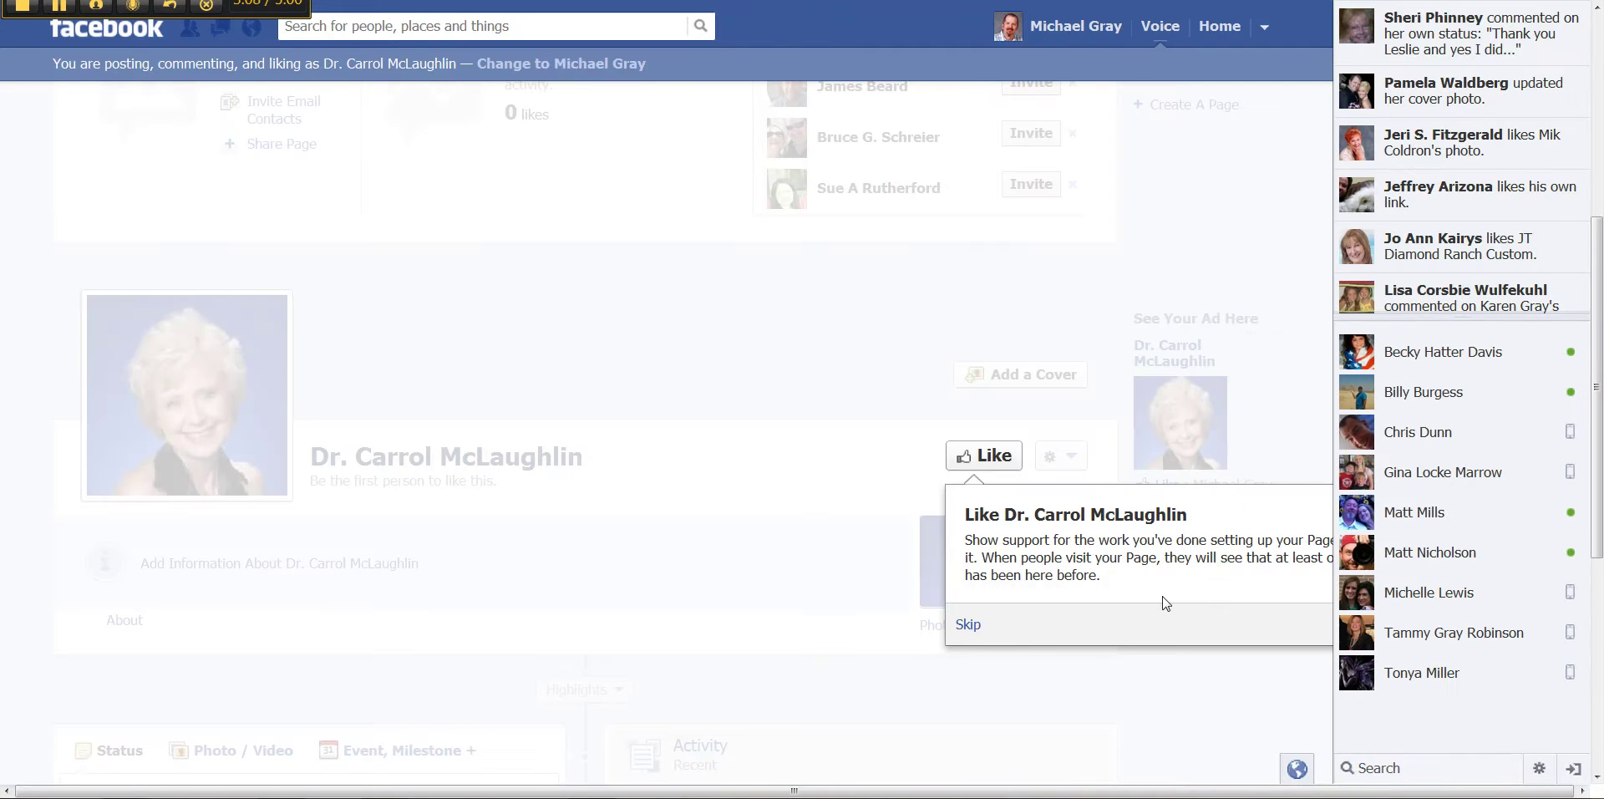
Skip the Like, Invite Friends, email contacts and Share Something tips of the tour.
{"action": "left_click", "coordinate": [968, 625]}
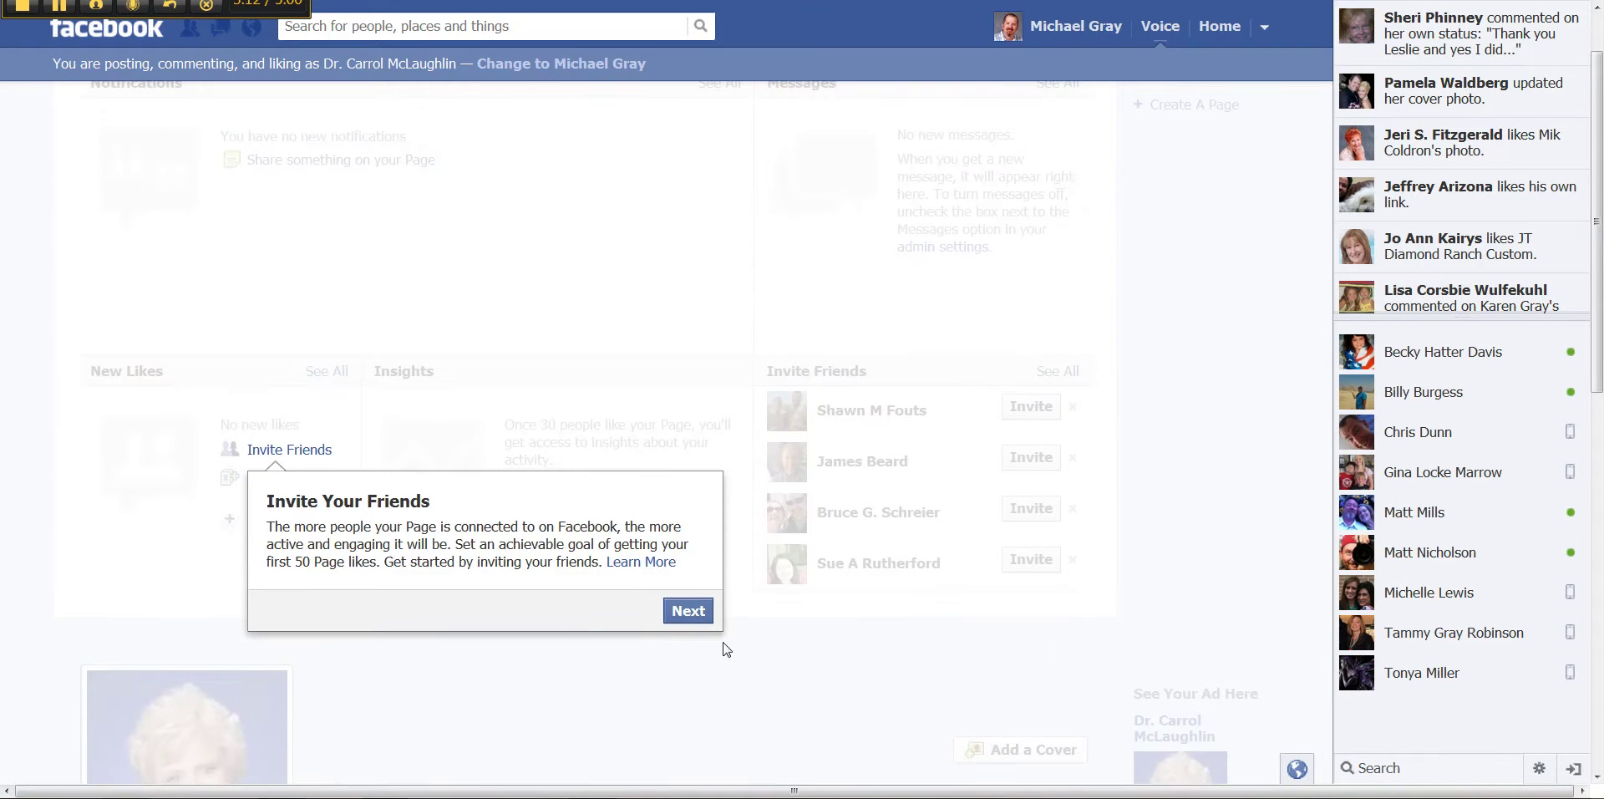
{"action": "left_click", "coordinate": [688, 609]}
{"action": "key", "text": "Return"}
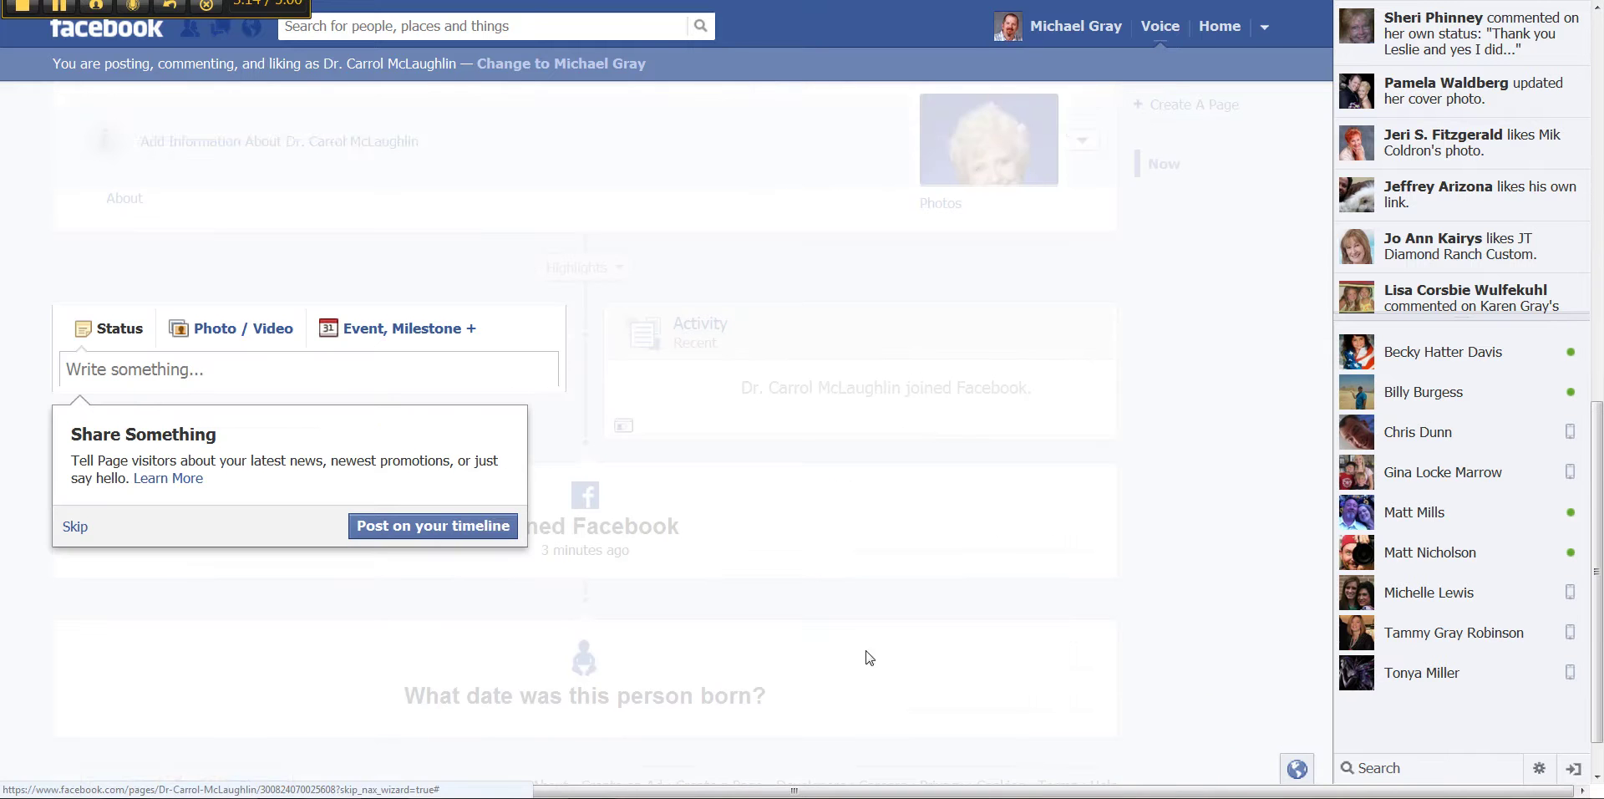
{"action": "left_click", "coordinate": [74, 526]}
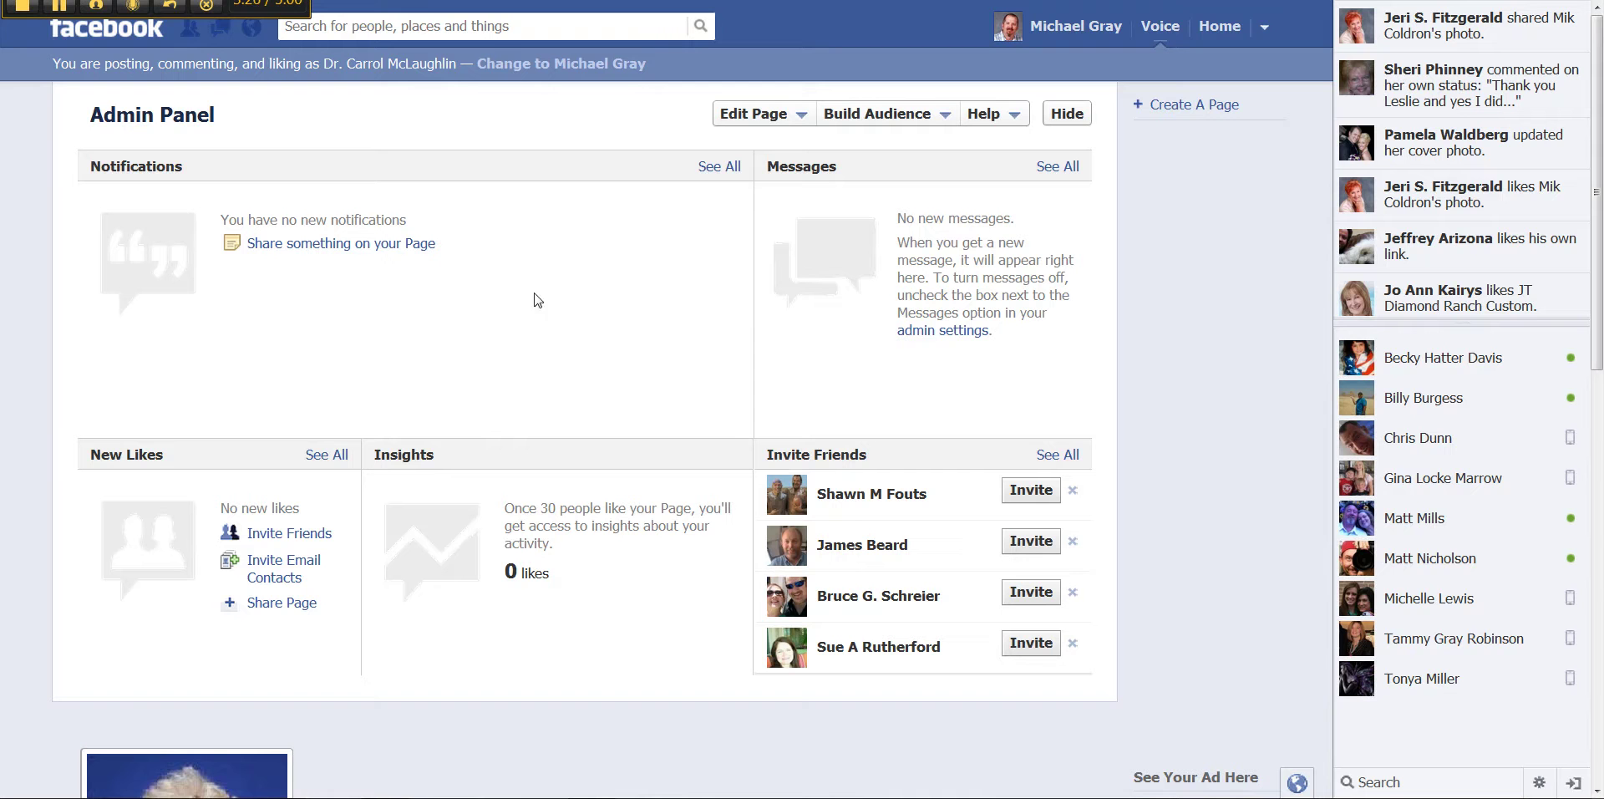
Choose Update Info under Edit Page and review the Basic Information form.
{"action": "left_click", "coordinate": [744, 122]}
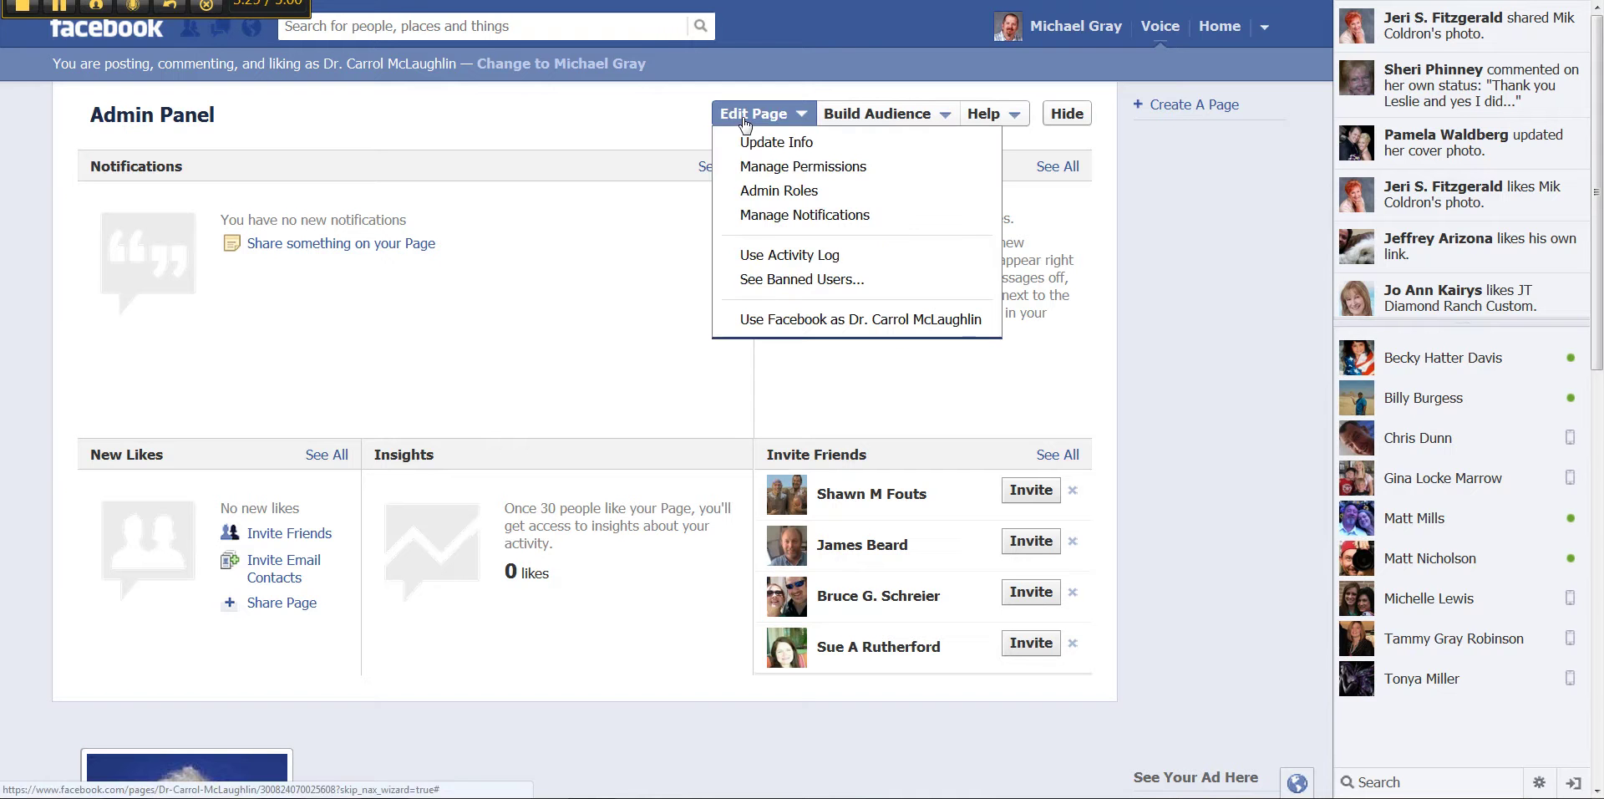
{"action": "left_click", "coordinate": [821, 148]}
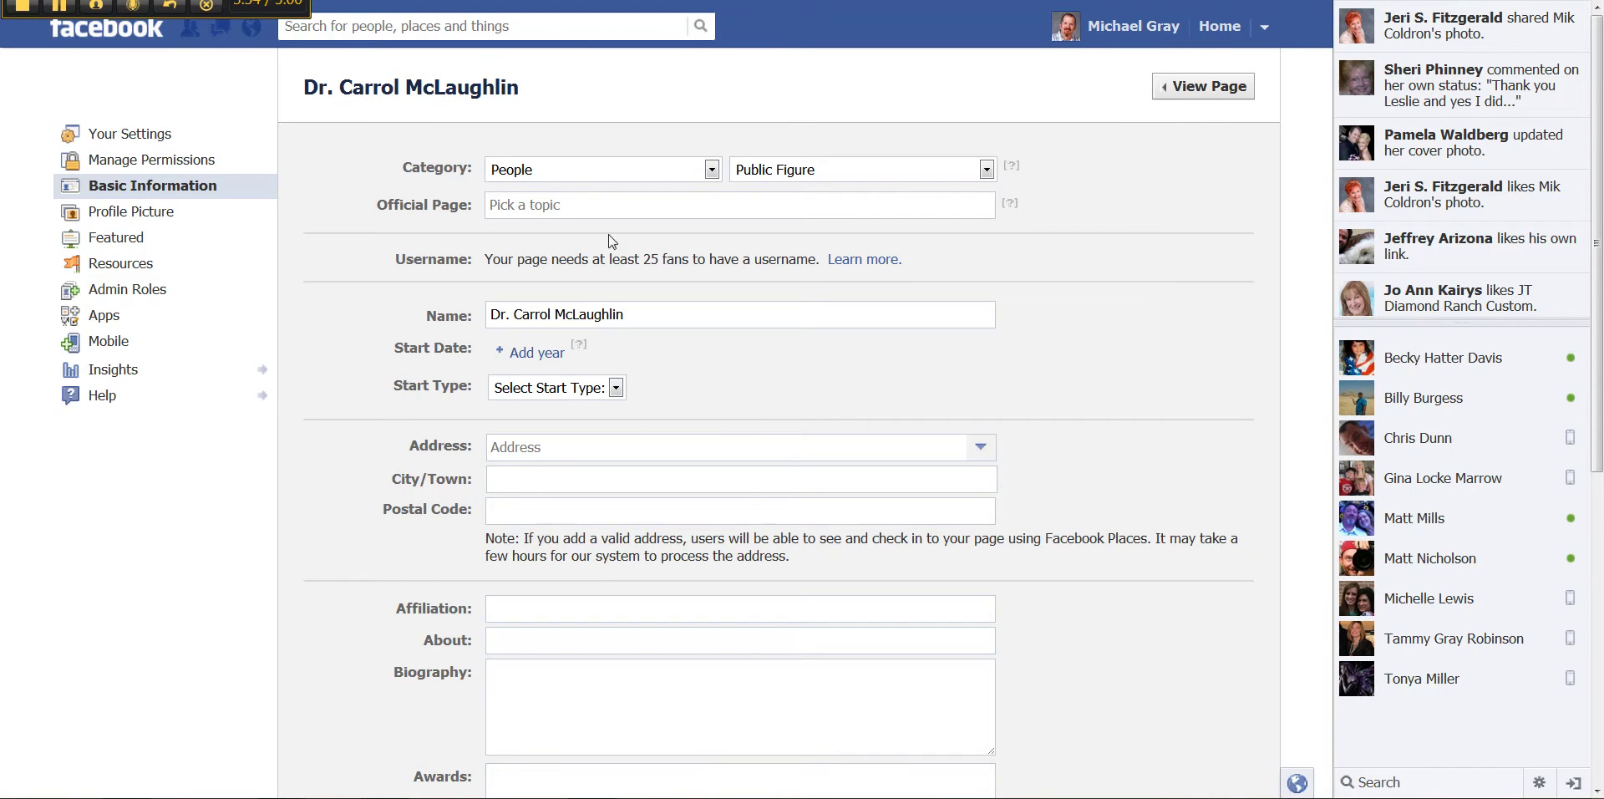
{"action": "scroll", "coordinate": [1083, 312], "scroll_direction": "down", "scroll_amount": 2}
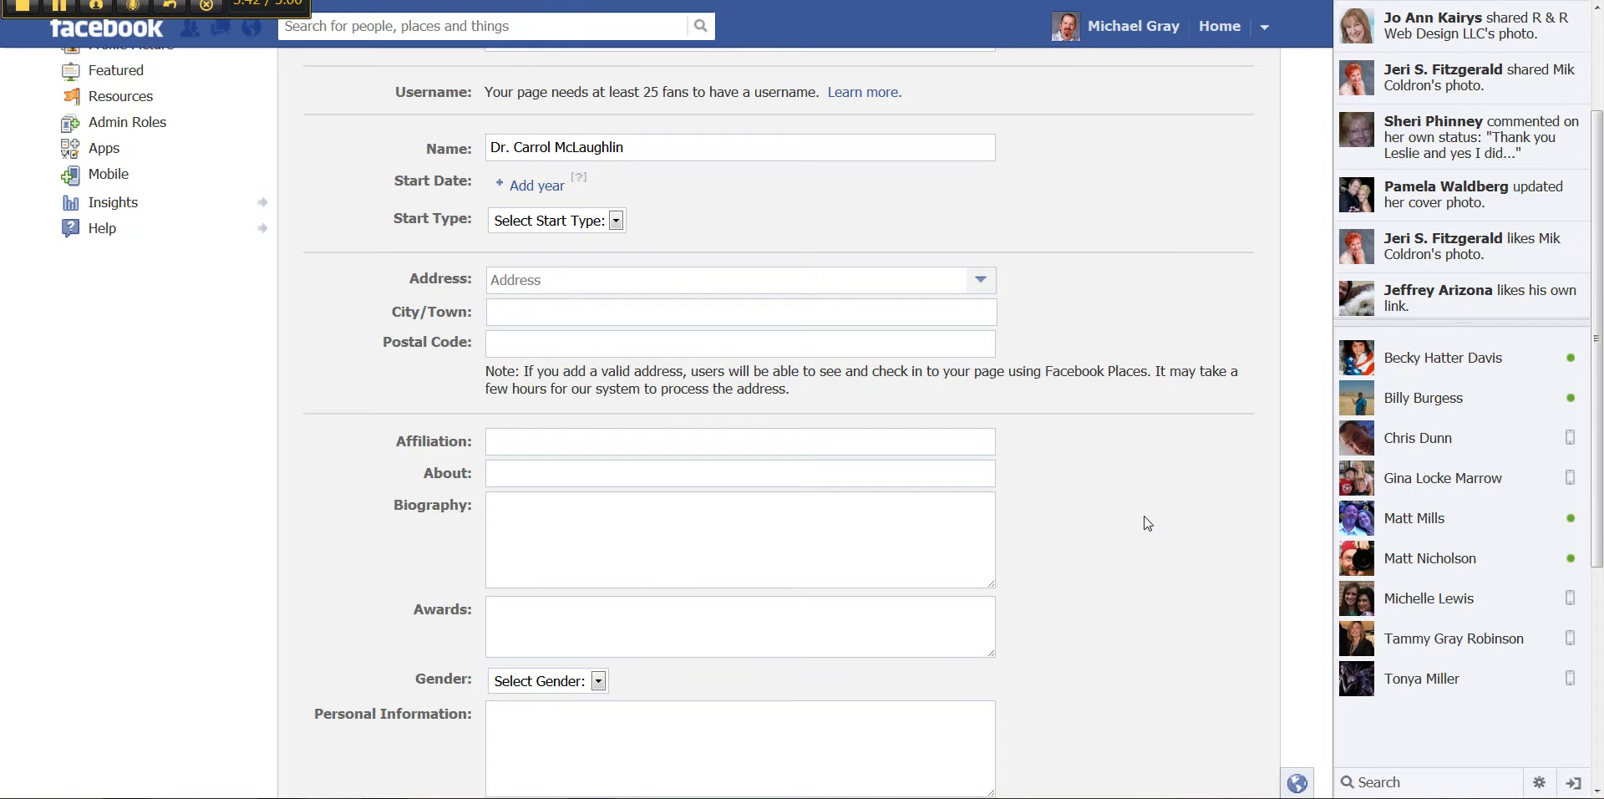
{"action": "scroll", "coordinate": [1145, 523], "scroll_direction": "down", "scroll_amount": 3}
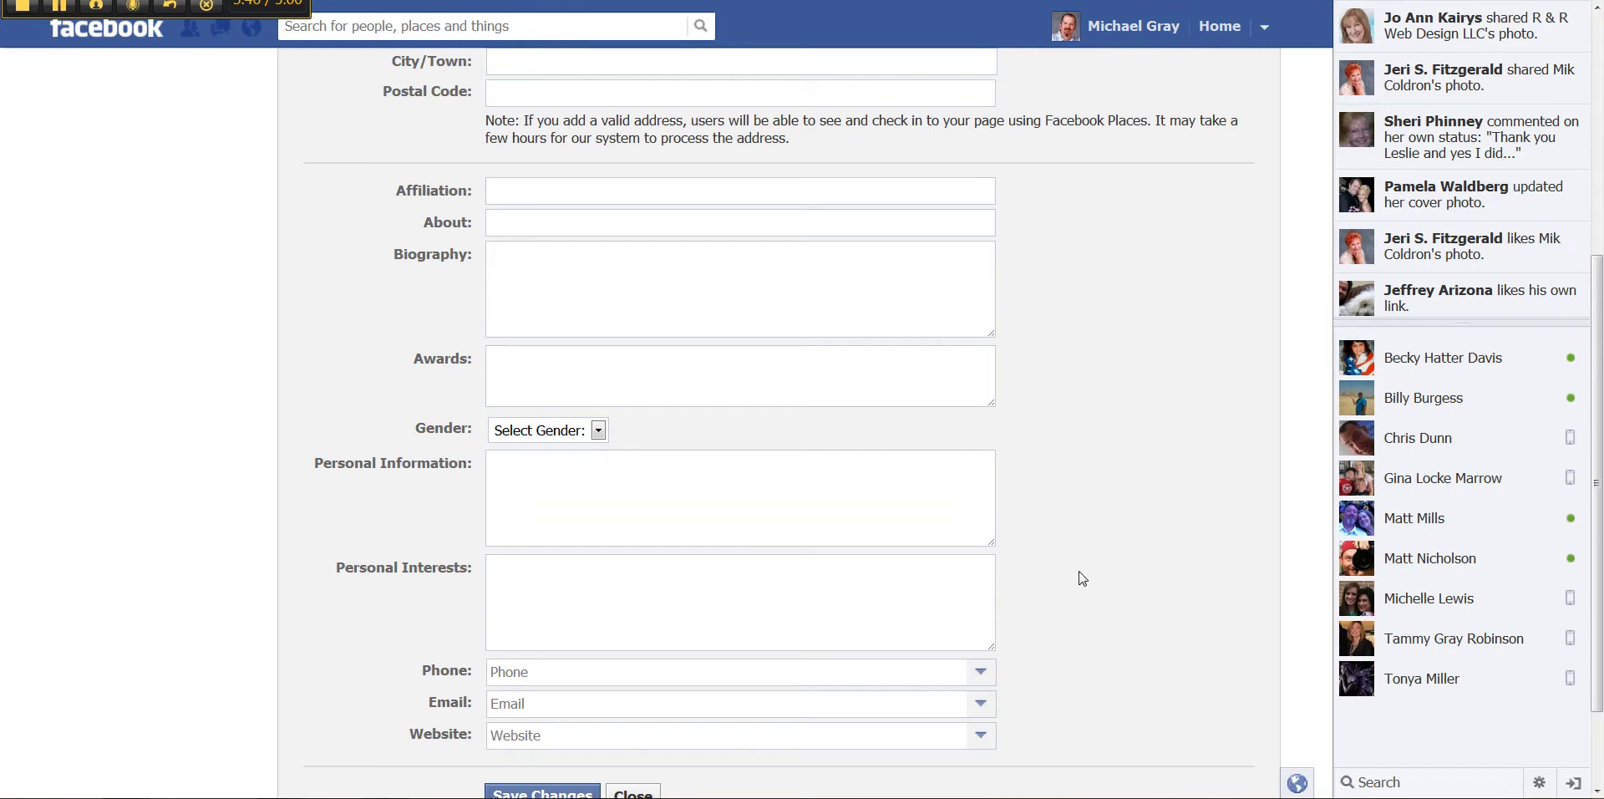
{"action": "scroll", "coordinate": [1069, 576], "scroll_direction": "down", "scroll_amount": 1}
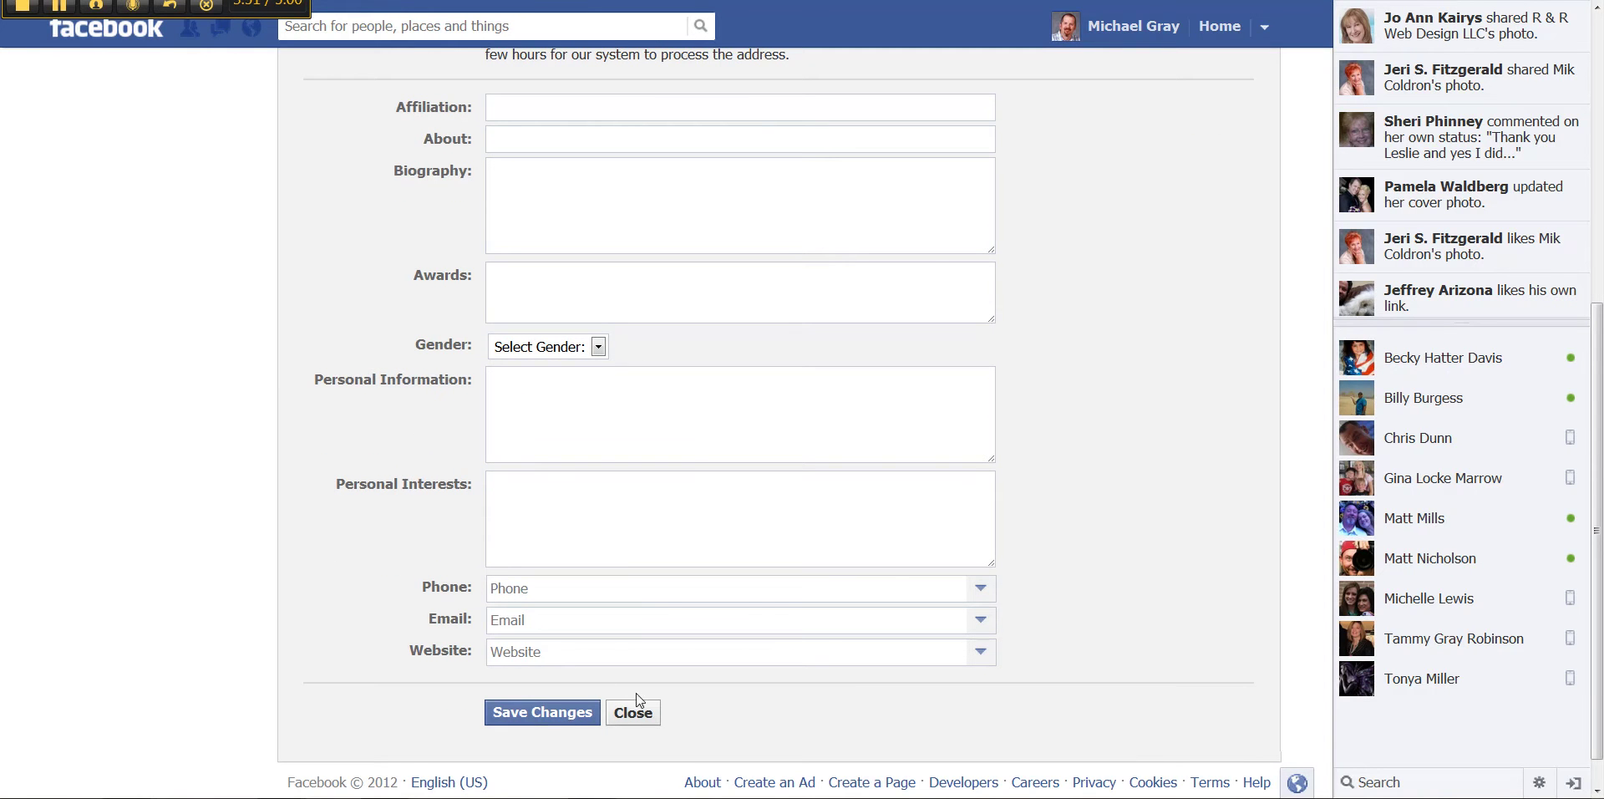
{"action": "scroll", "coordinate": [1110, 465], "scroll_direction": "up", "scroll_amount": 4}
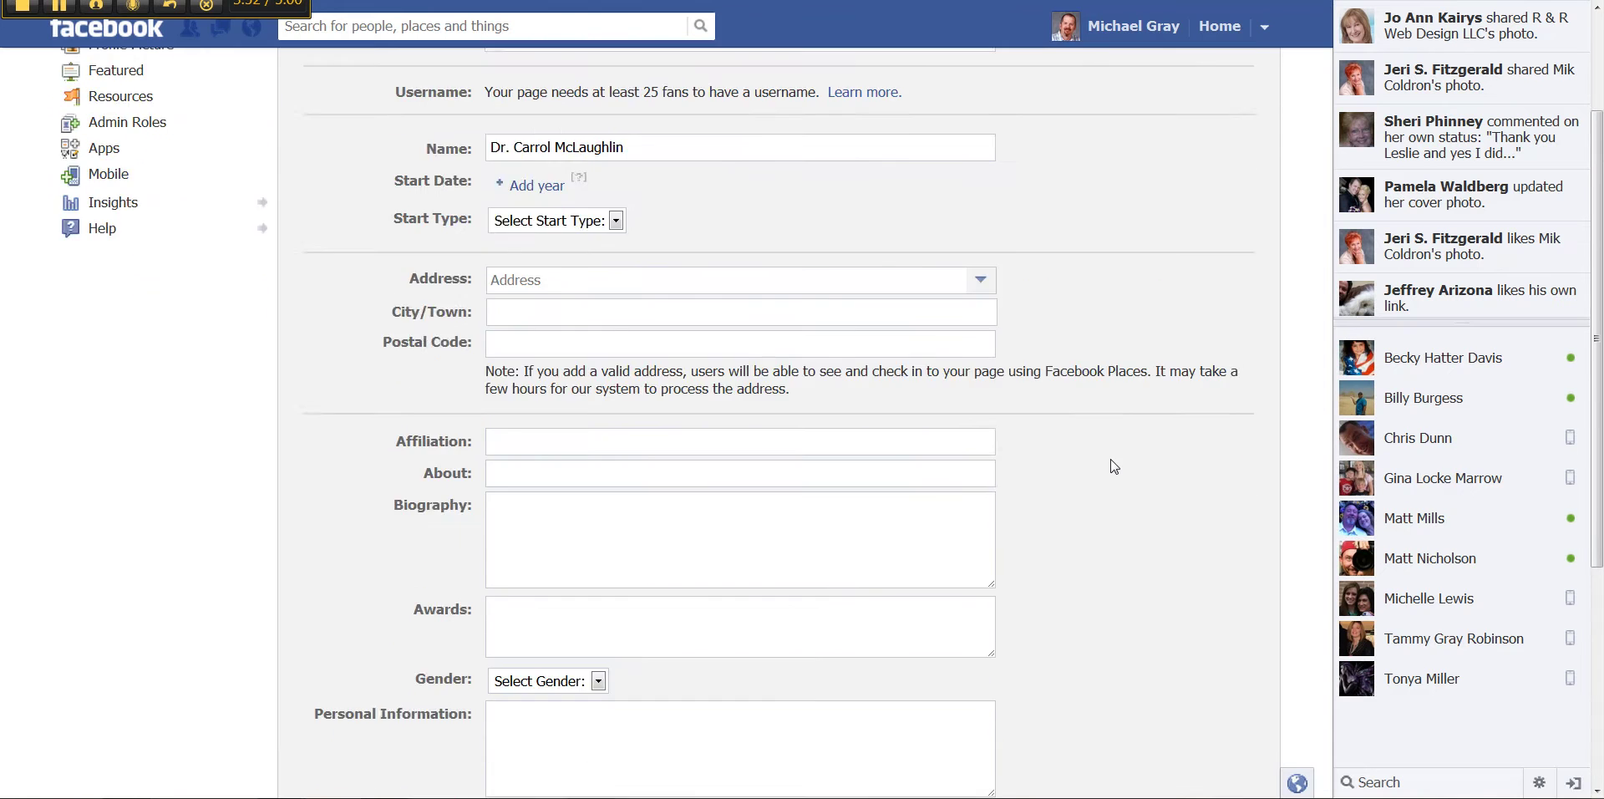
{"action": "scroll", "coordinate": [1110, 465], "scroll_direction": "up", "scroll_amount": 2}
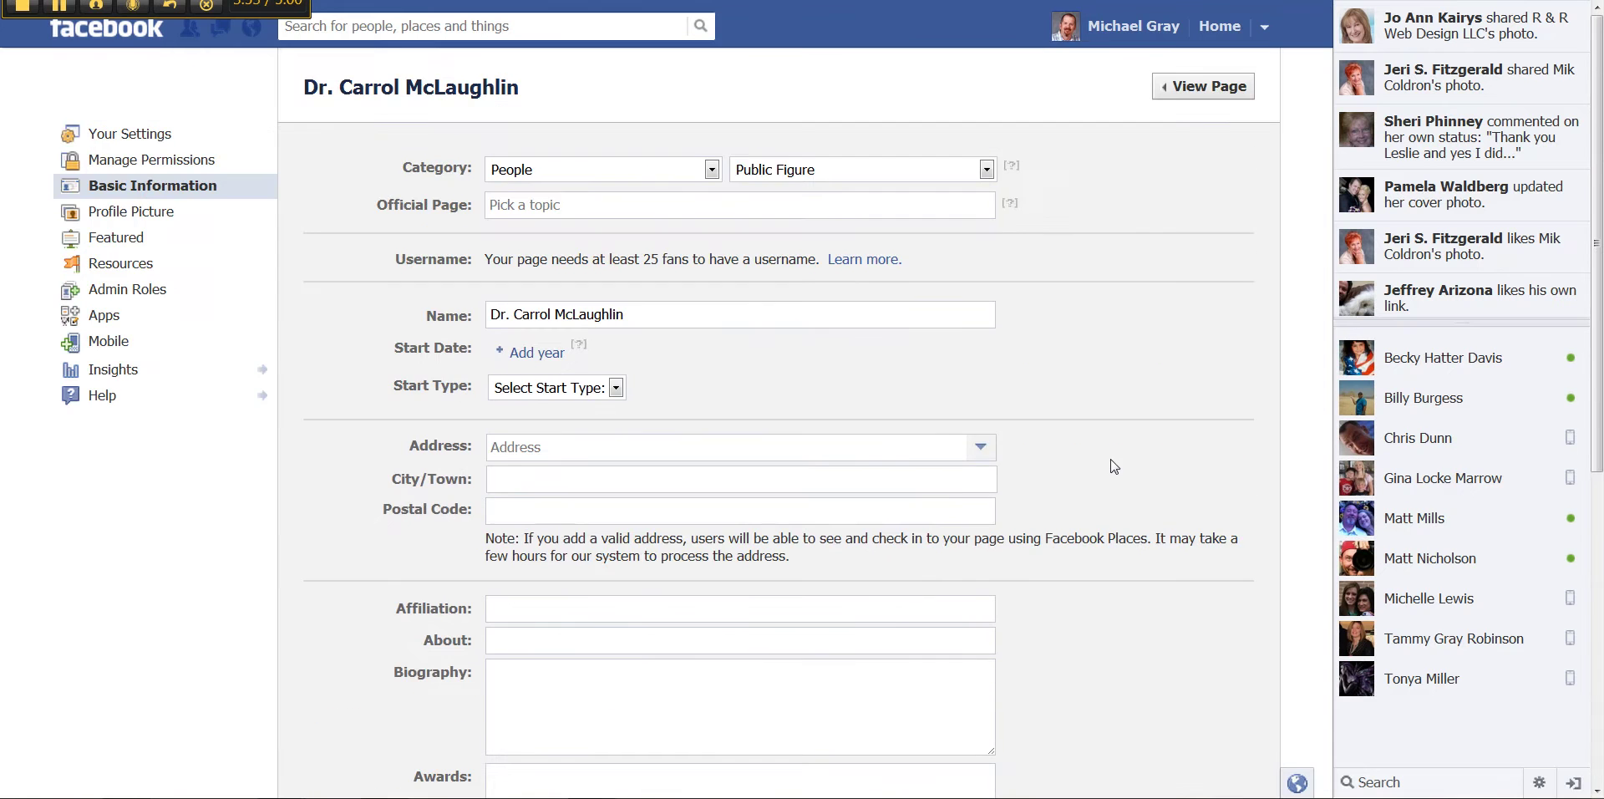
In Admin Roles, start typing a new admin's name, clear it, save, and cancel the password prompt.
{"action": "left_click", "coordinate": [159, 297]}
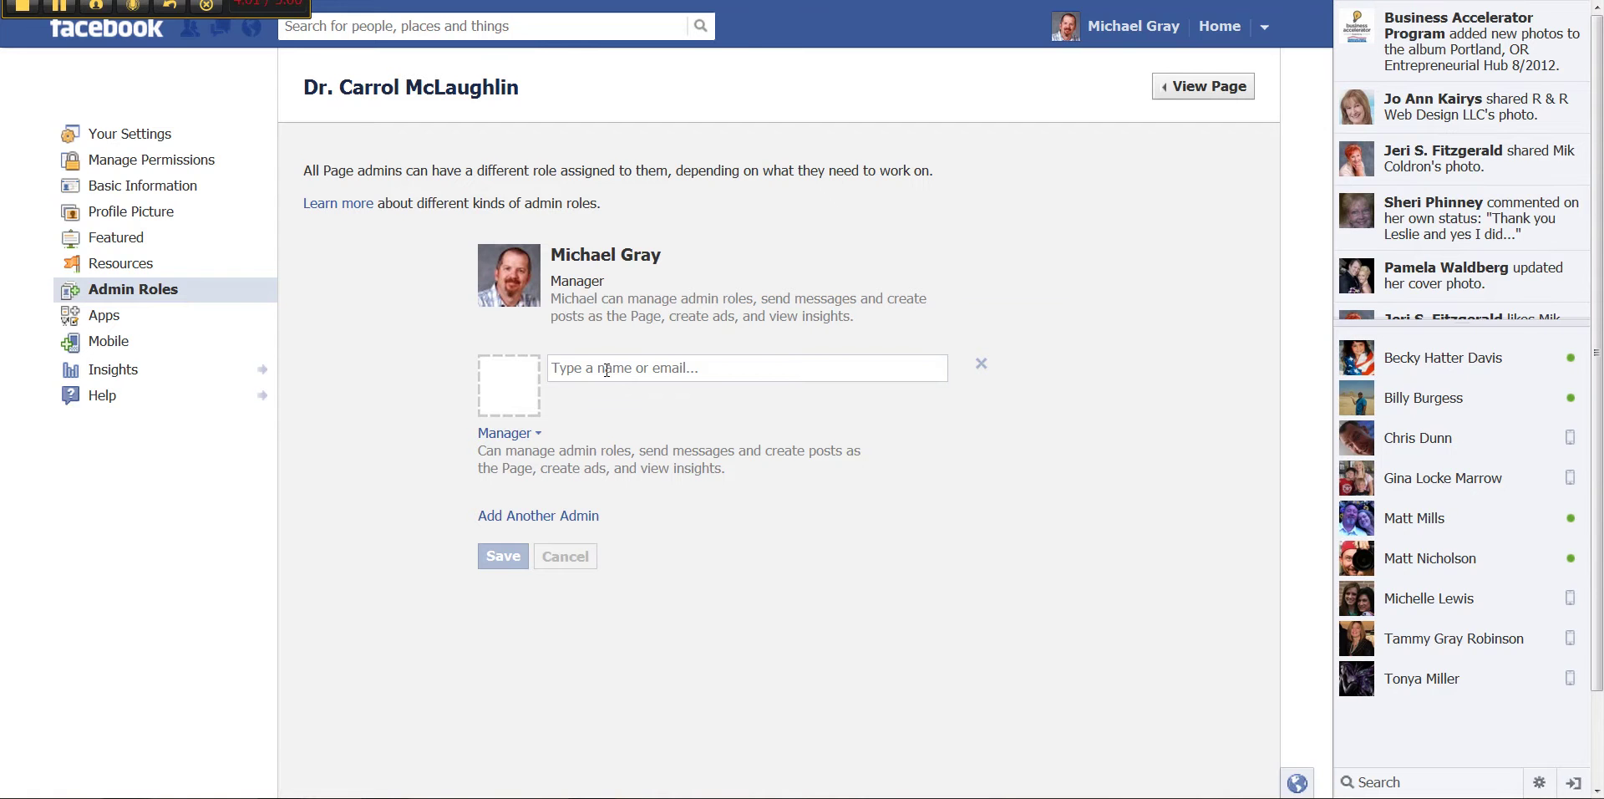
{"action": "left_click", "coordinate": [607, 369]}
{"action": "type", "text": "cindy"}
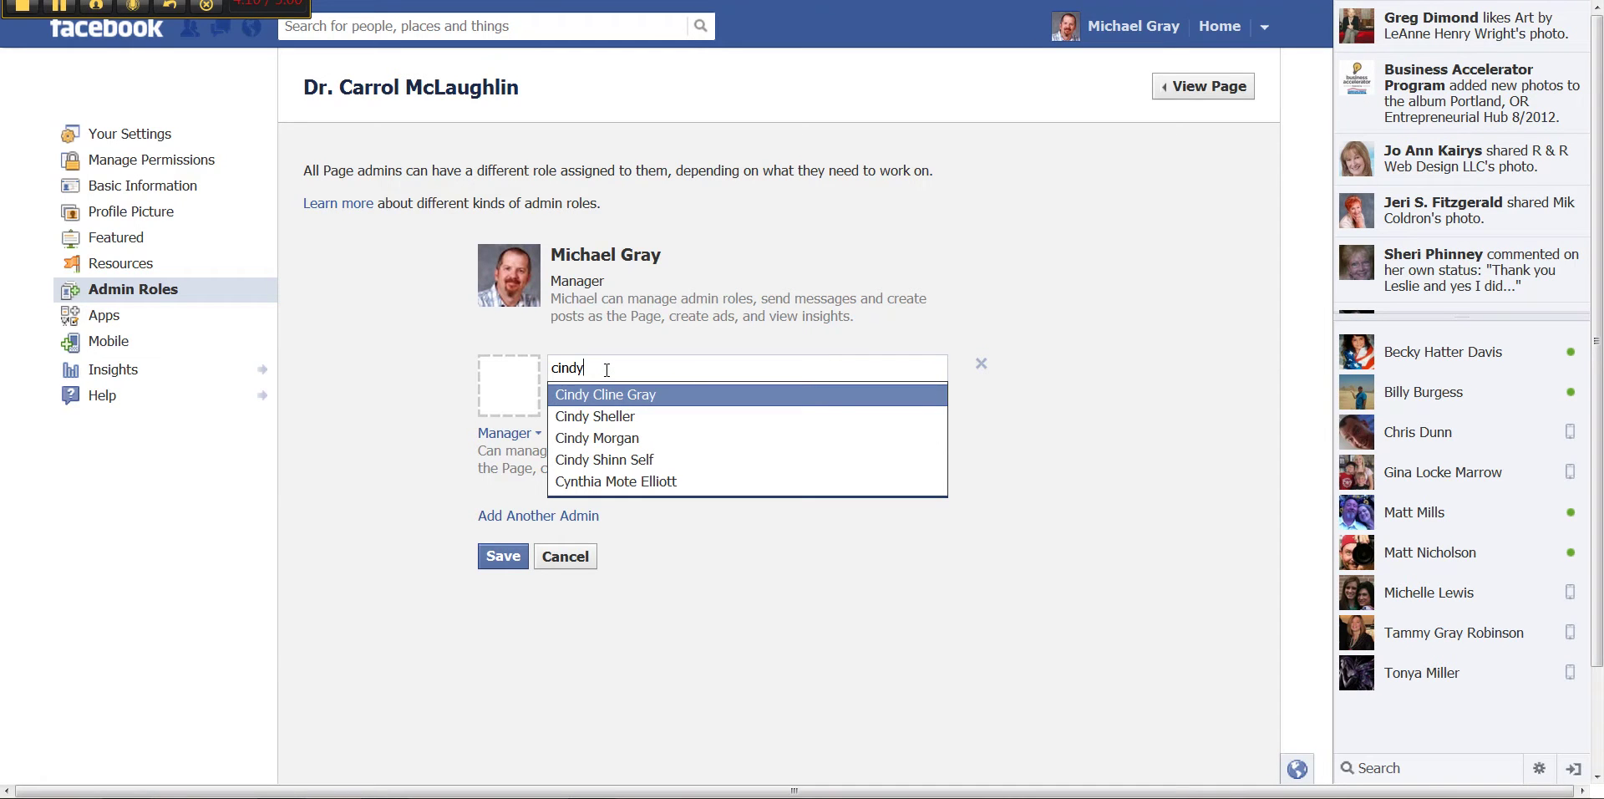
{"action": "key", "text": "BackSpace"}
{"action": "key", "text": "BackSpace"}
{"action": "key", "text": "BackSpace"}
{"action": "key", "text": "BackSpace"}
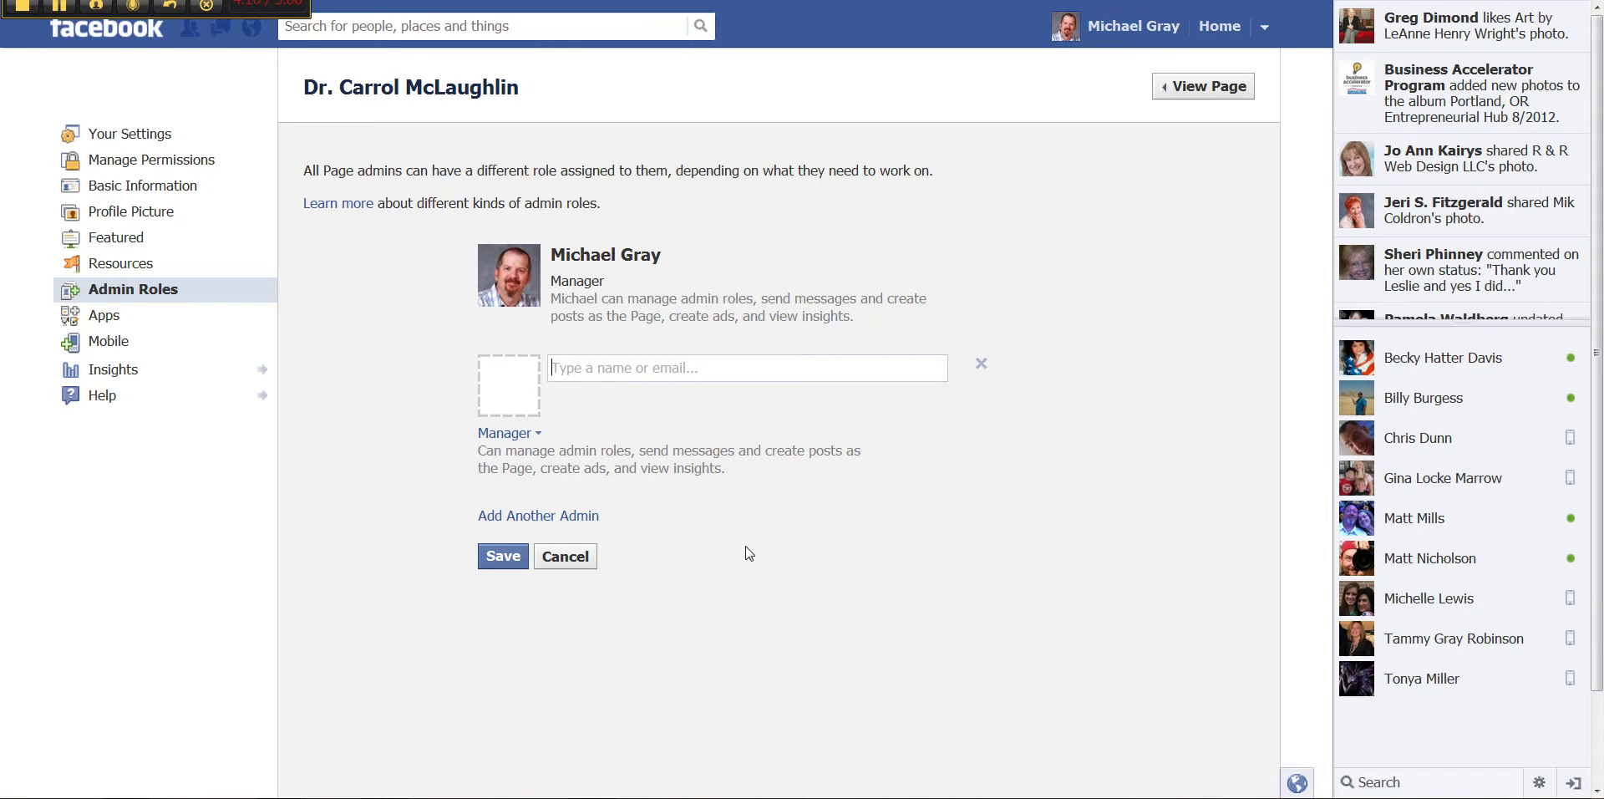
{"action": "left_click", "coordinate": [504, 557]}
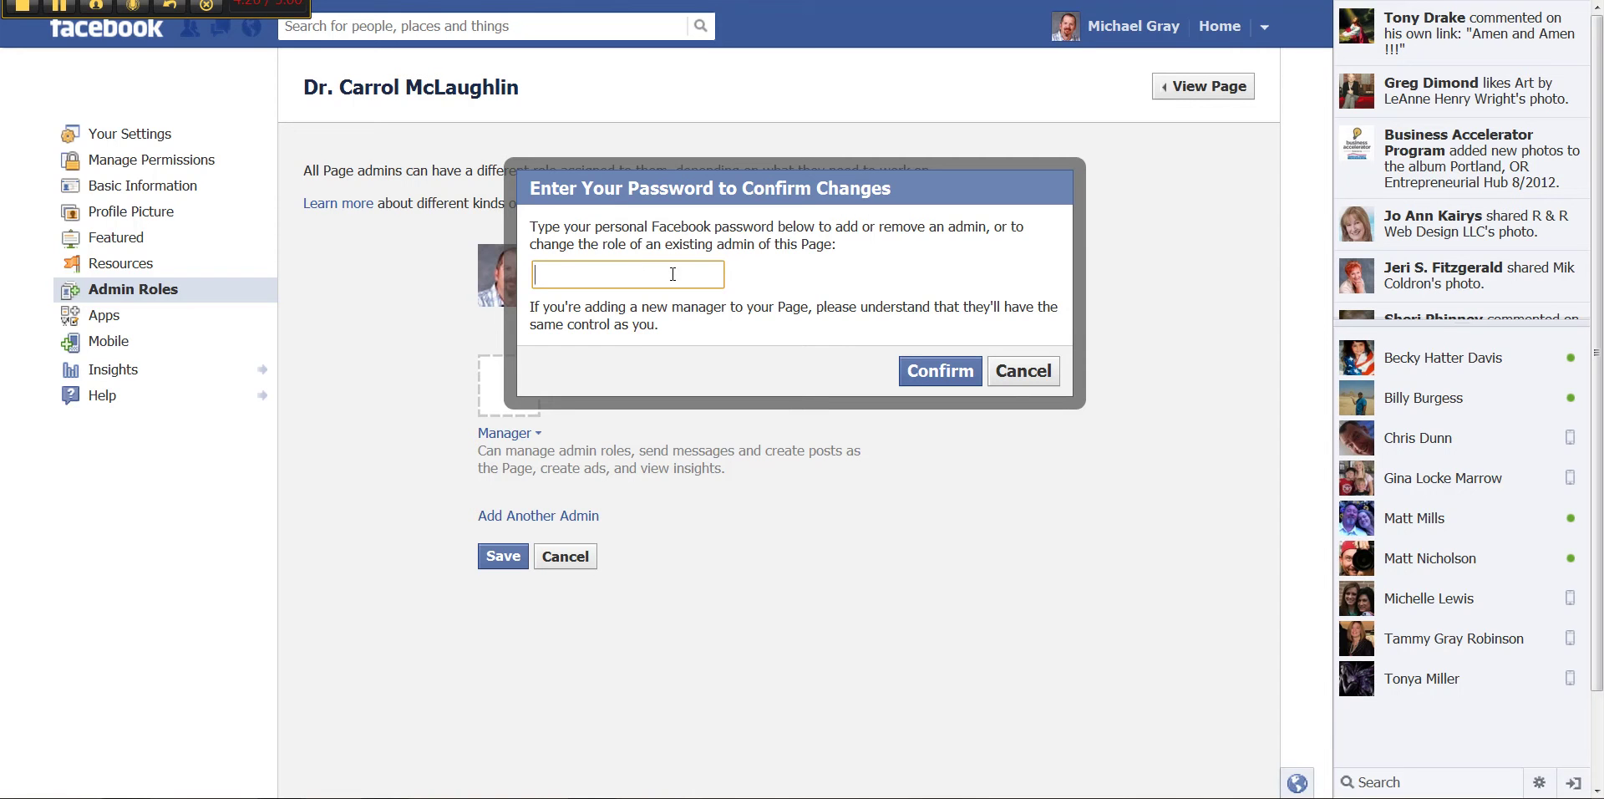
{"action": "left_click", "coordinate": [1021, 369]}
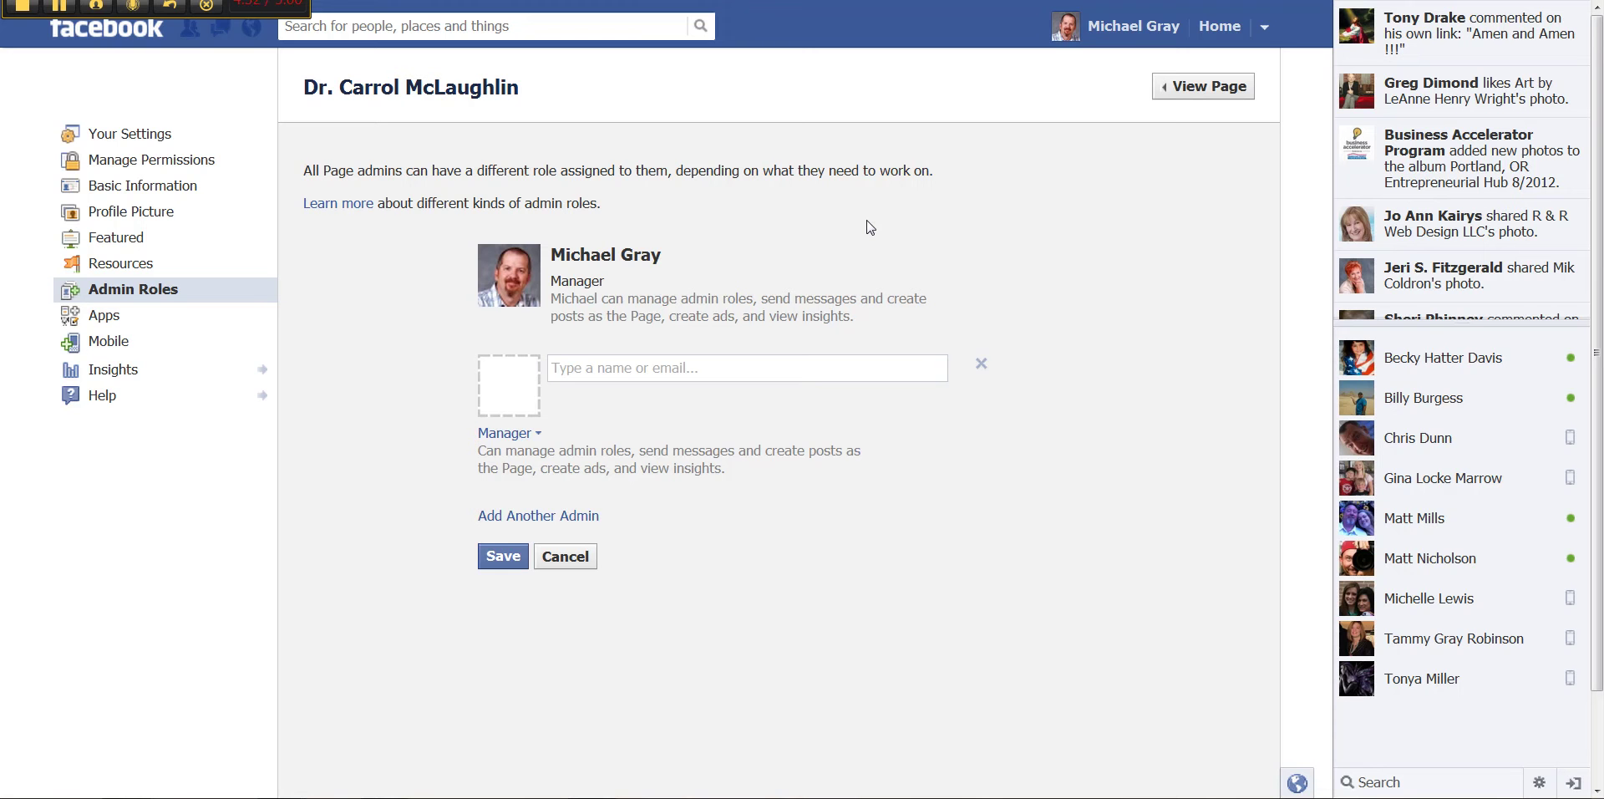
{"action": "left_click", "coordinate": [92, 7]}
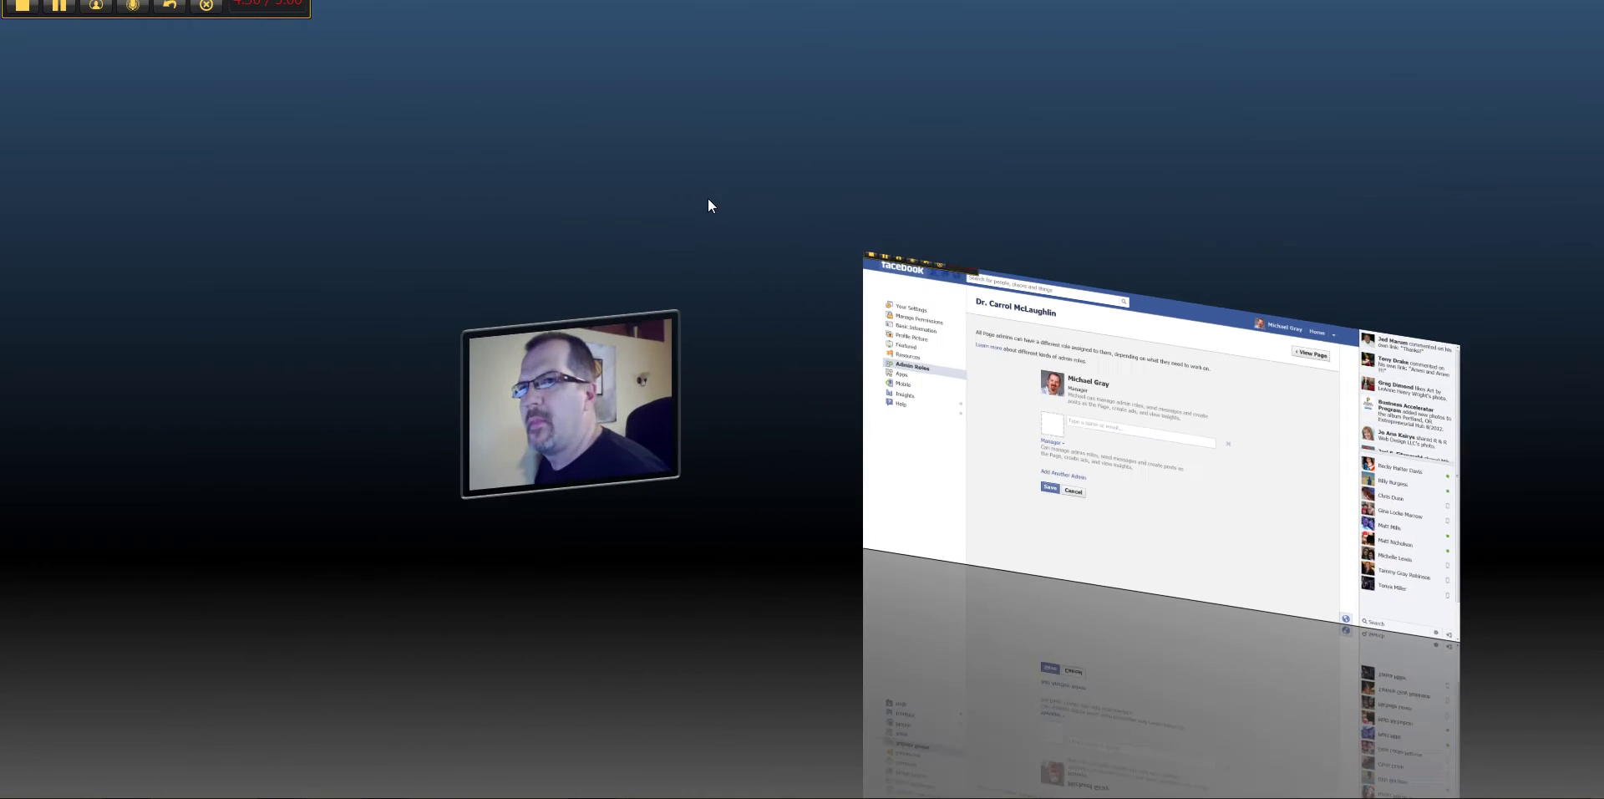